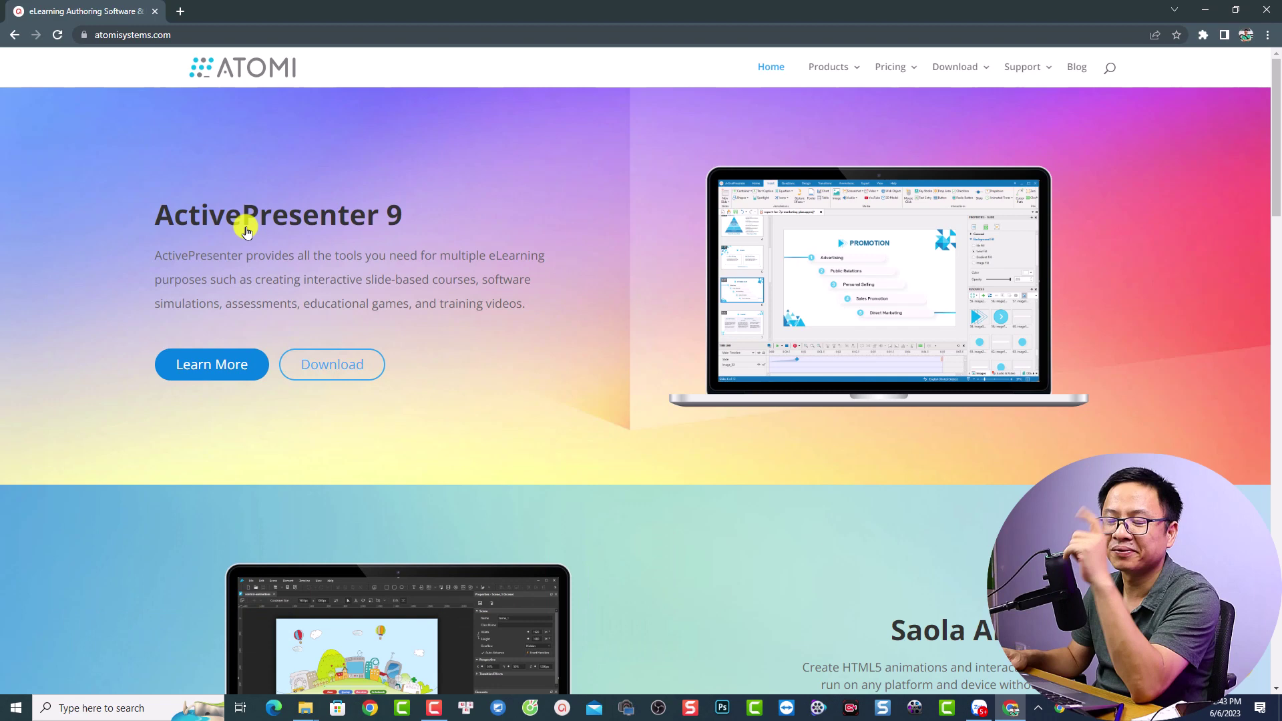
Download the ActivePresenter 9.1.0 for Windows installer from the Atomi website.
{"action": "left_click", "coordinate": [317, 371]}
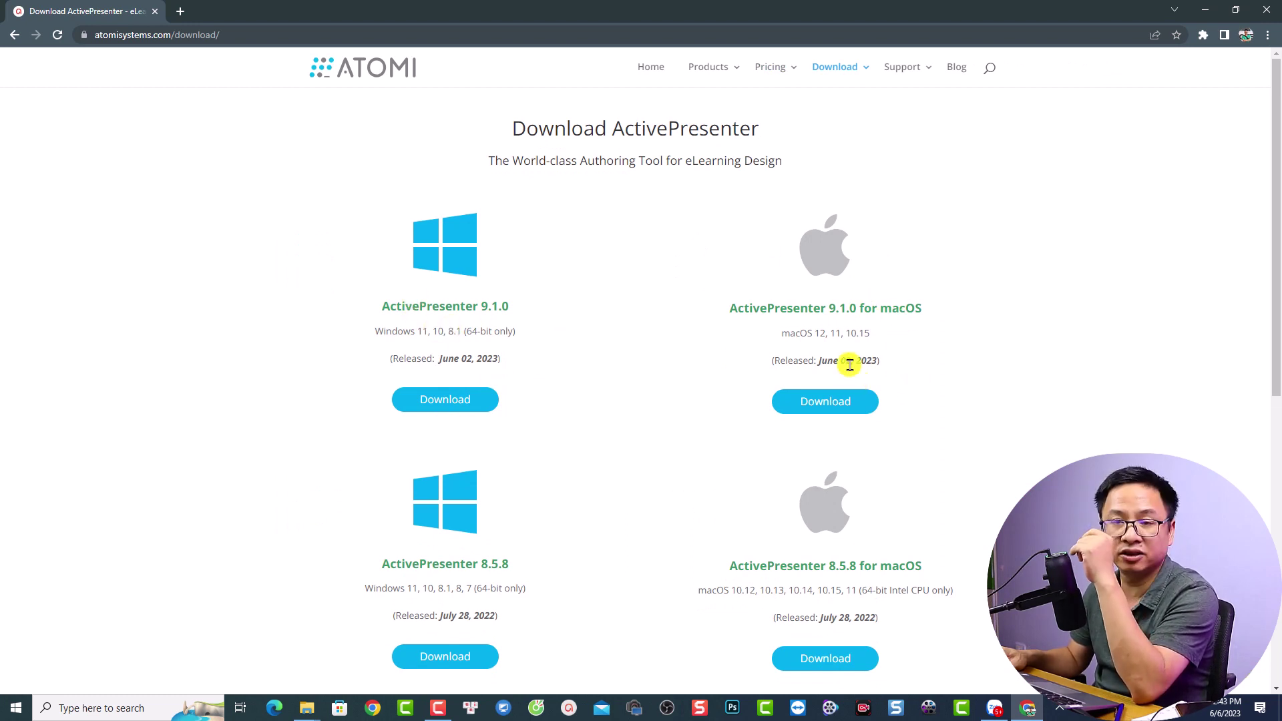
{"action": "left_click", "coordinate": [435, 401]}
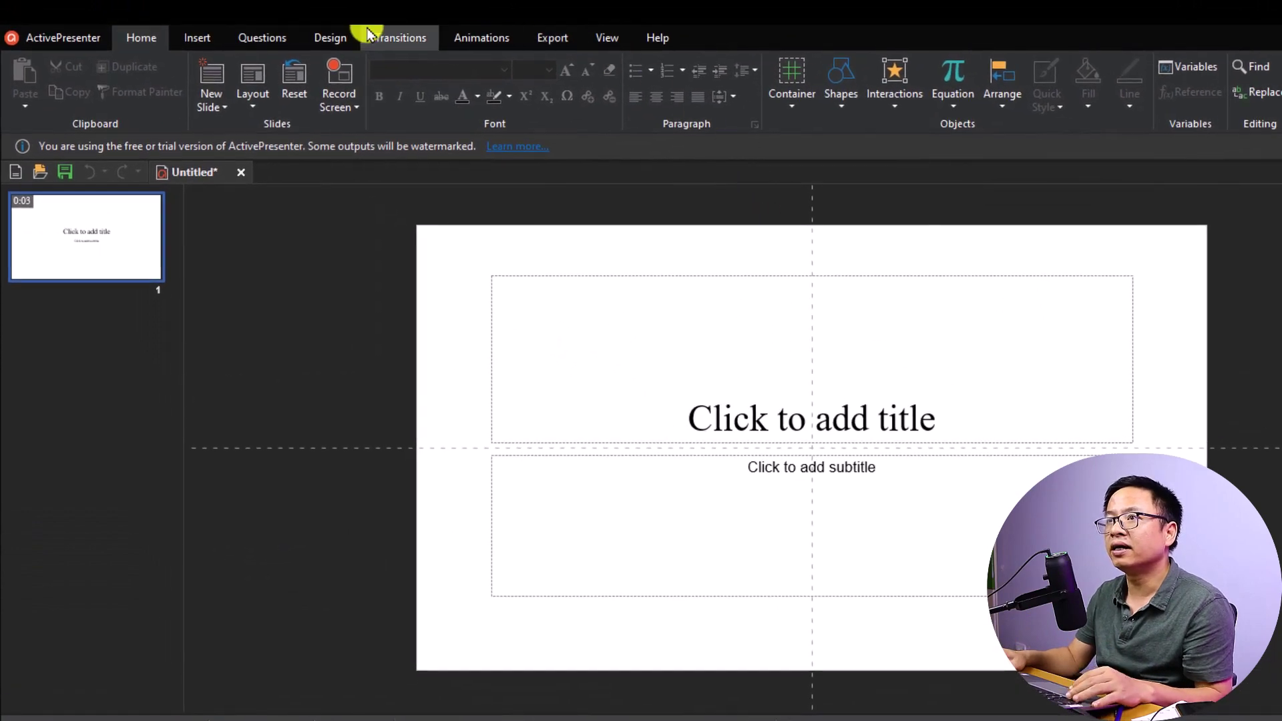
Apply the black preset background style to the slide.
{"action": "left_click", "coordinate": [332, 36]}
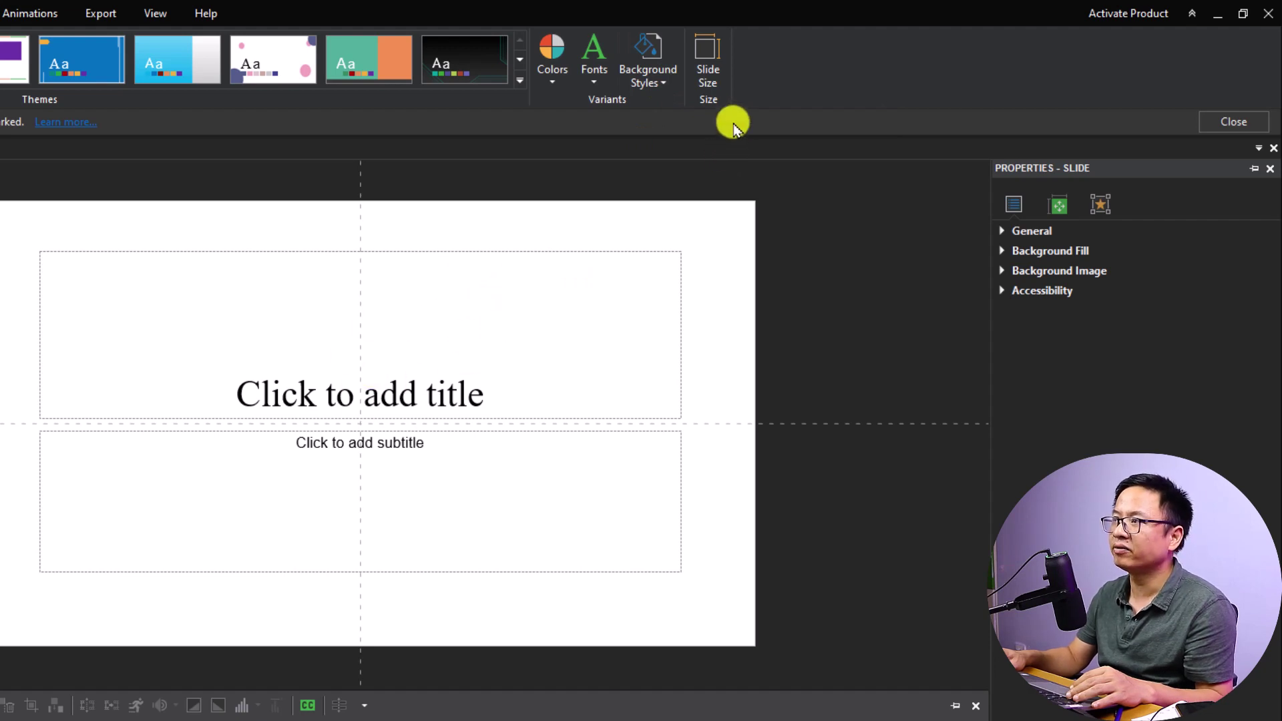
{"action": "left_click", "coordinate": [656, 78]}
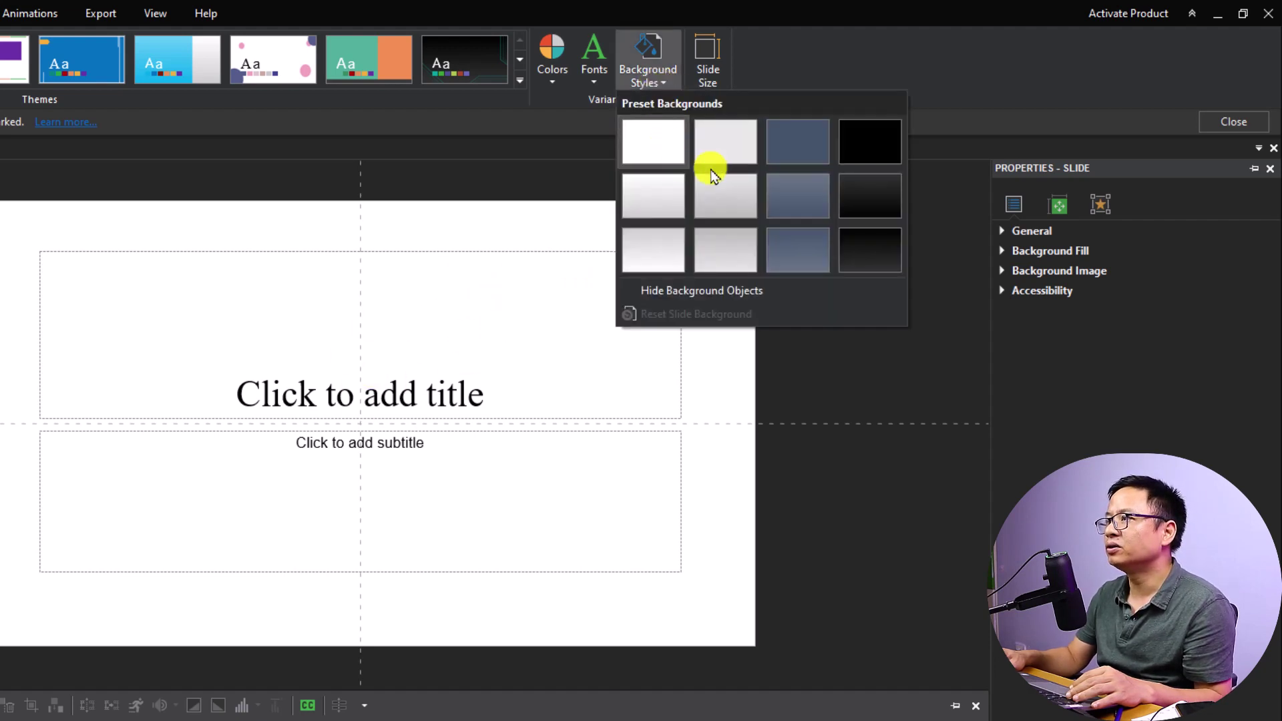
{"action": "left_click", "coordinate": [868, 139]}
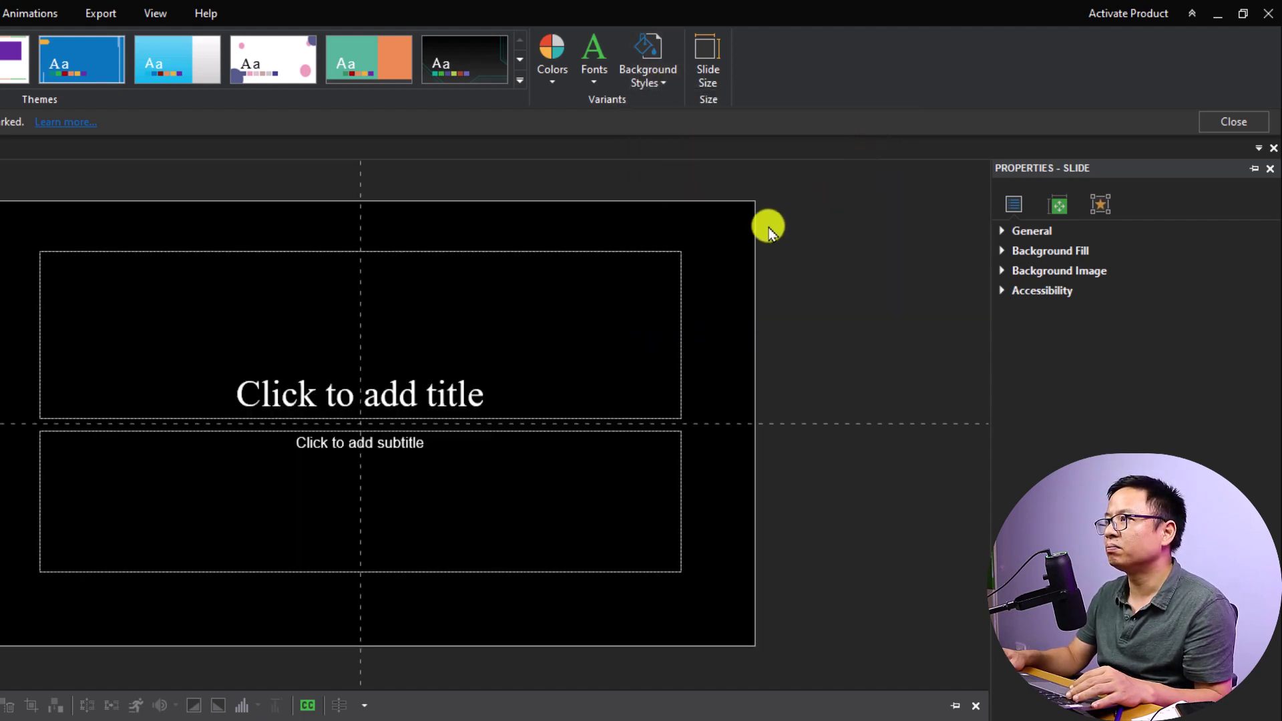
Change the project size to the 1920x1080 - 1080p Full HD preset.
{"action": "left_click", "coordinate": [709, 75]}
{"action": "left_click", "coordinate": [499, 345]}
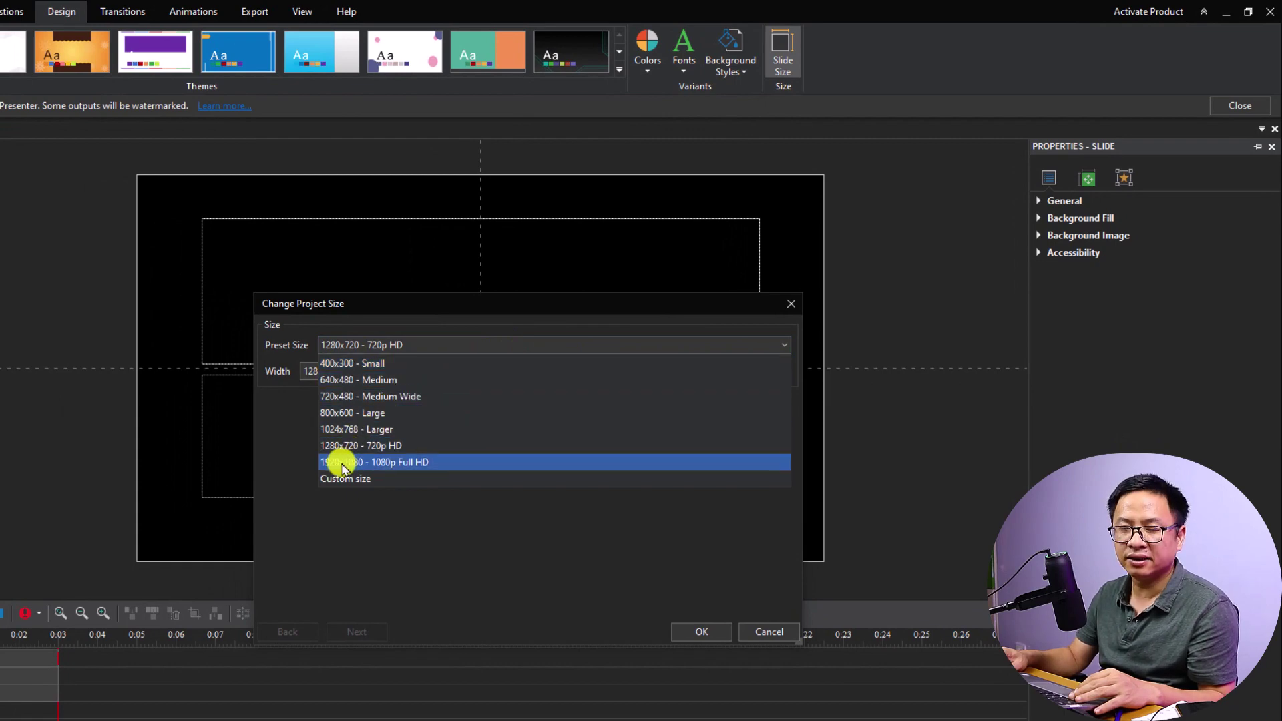
{"action": "left_click", "coordinate": [343, 463]}
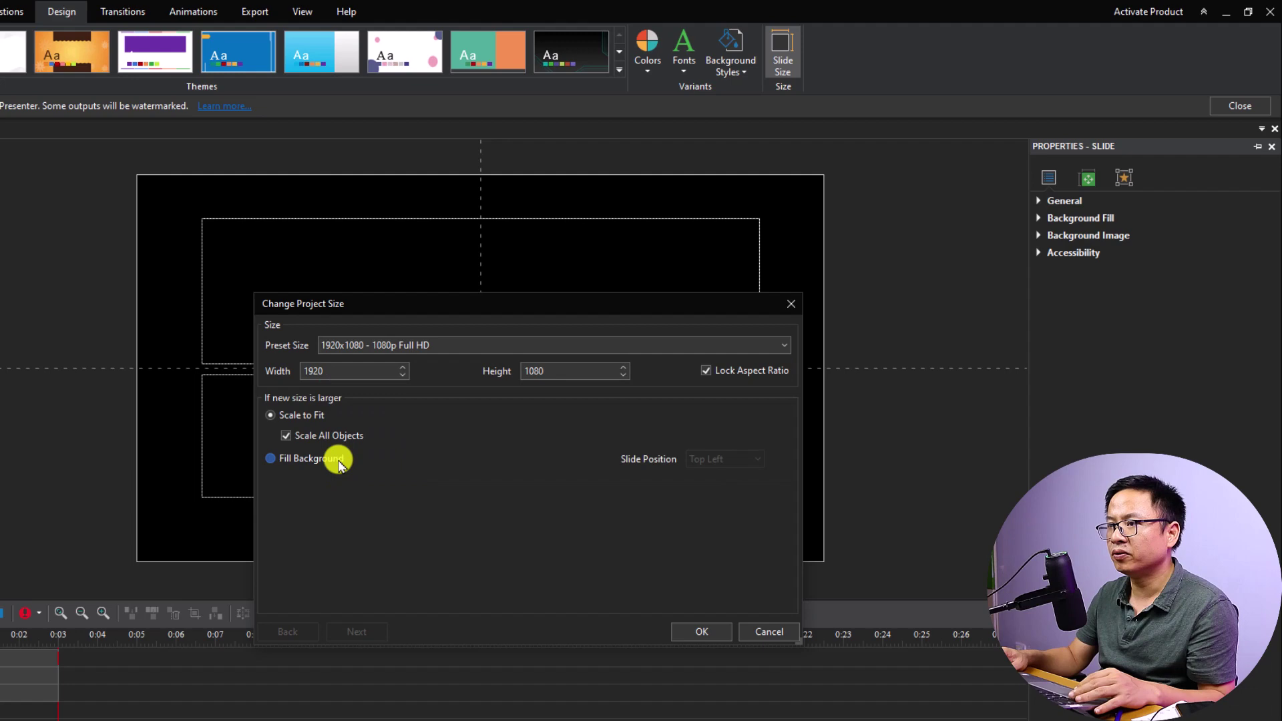
{"action": "left_click", "coordinate": [692, 631]}
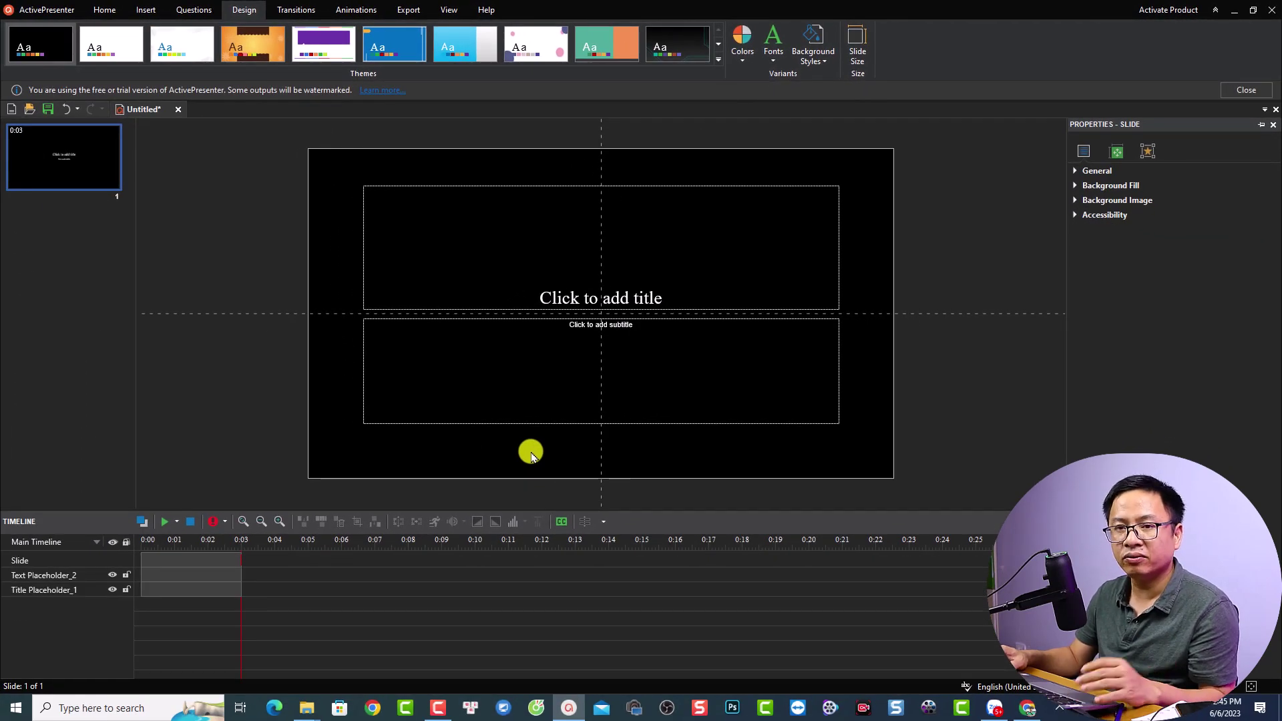
Marquee-select the title and subtitle placeholder tracks in the timeline and delete them.
{"action": "left_click_drag", "start_coordinate": [280, 616], "coordinate": [177, 574]}
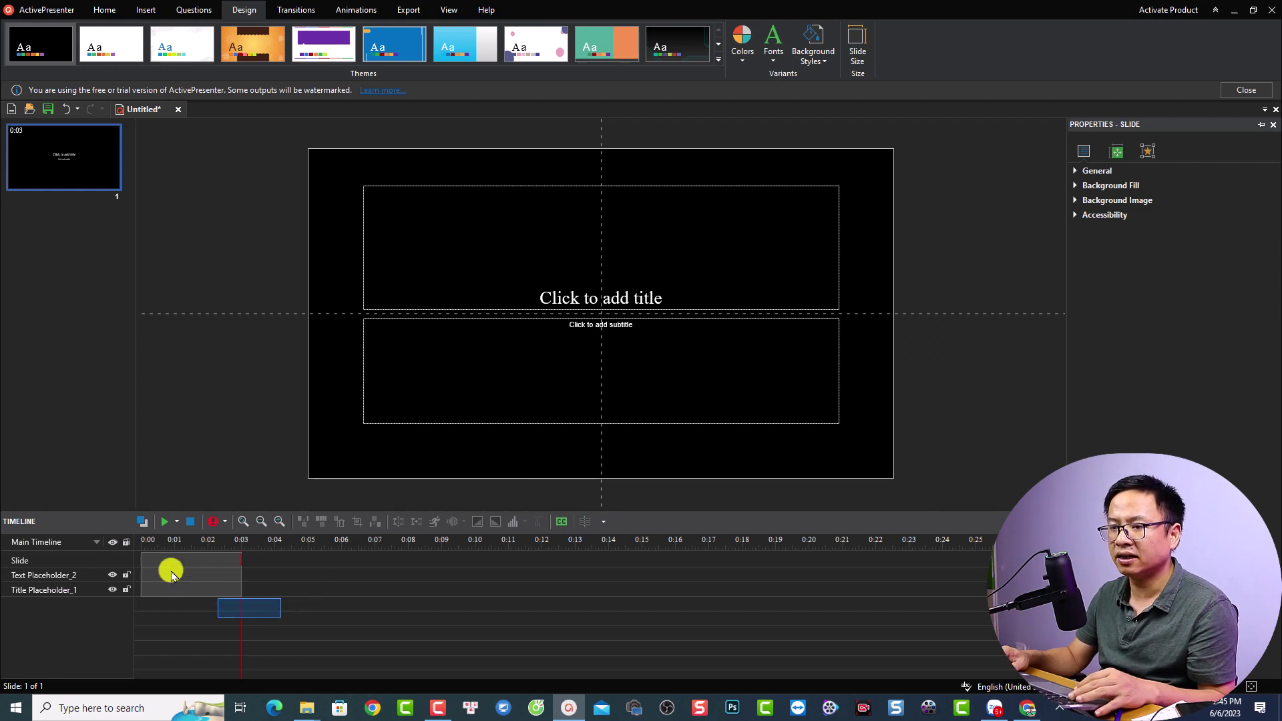
{"action": "left_click_drag", "start_coordinate": [176, 573], "coordinate": [209, 581]}
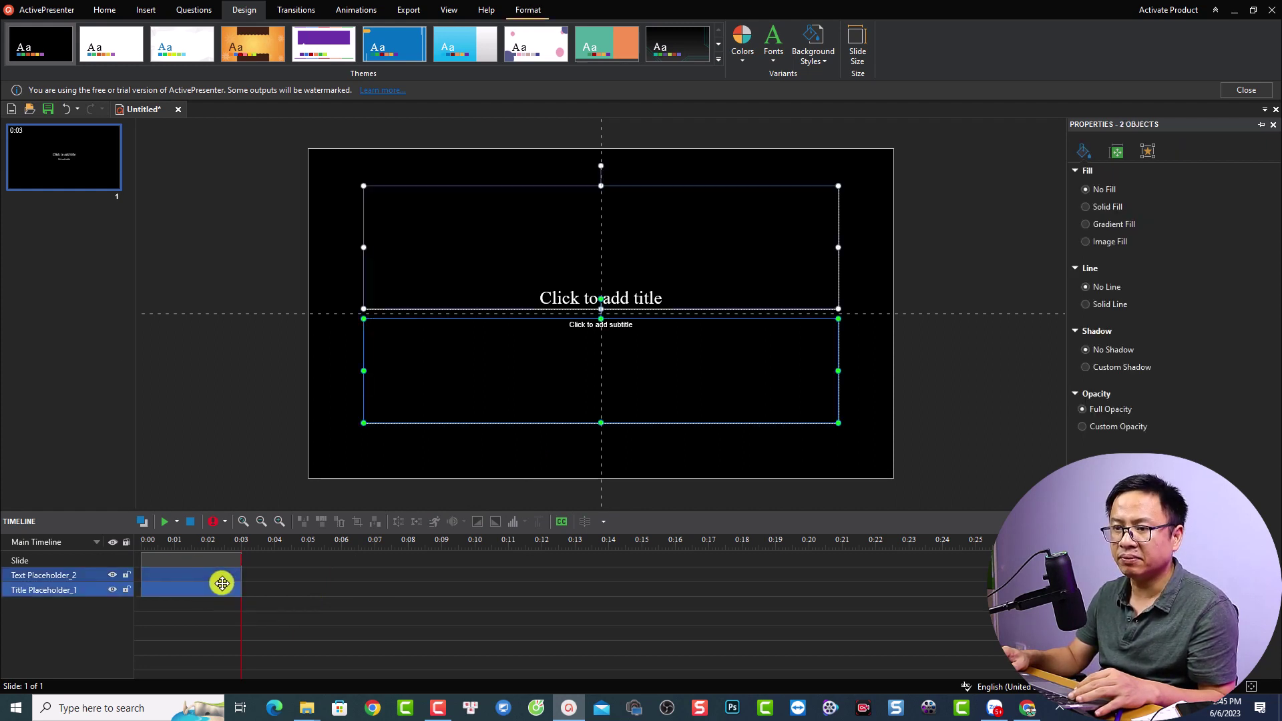
{"action": "key", "text": "Delete"}
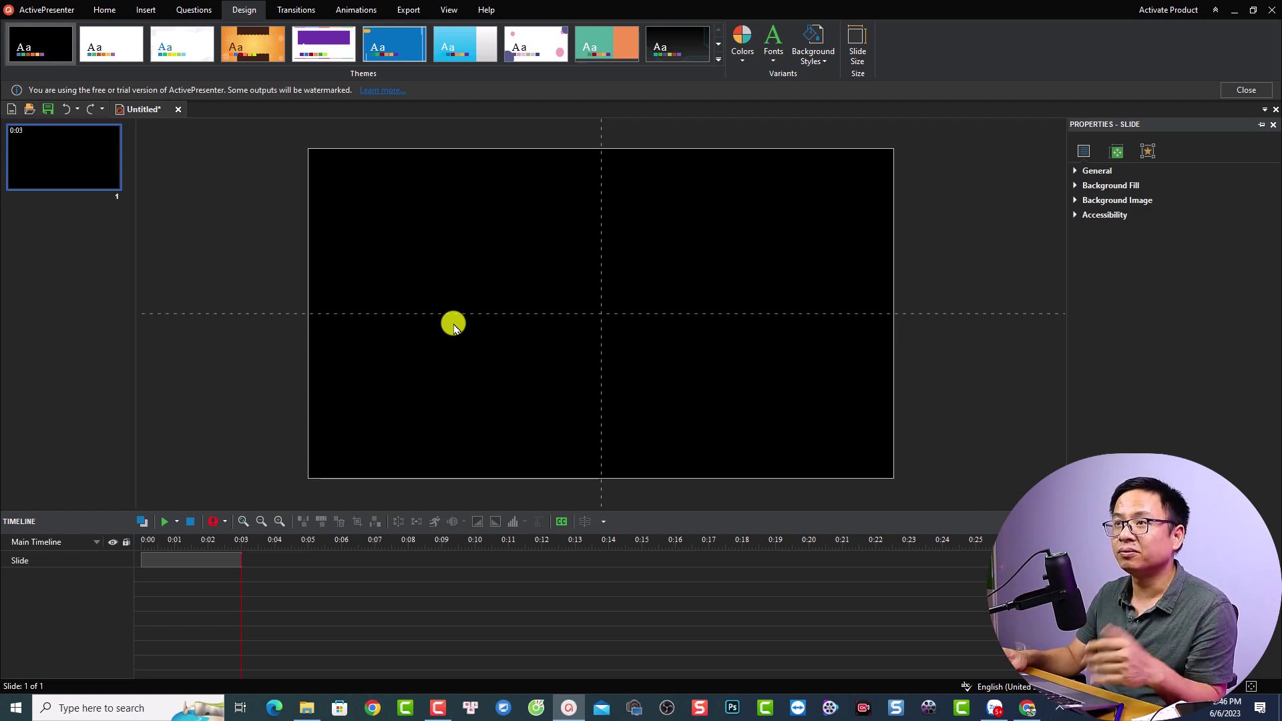
Show the Resources pane from the View tab and bring up File Explorer.
{"action": "left_click", "coordinate": [448, 11]}
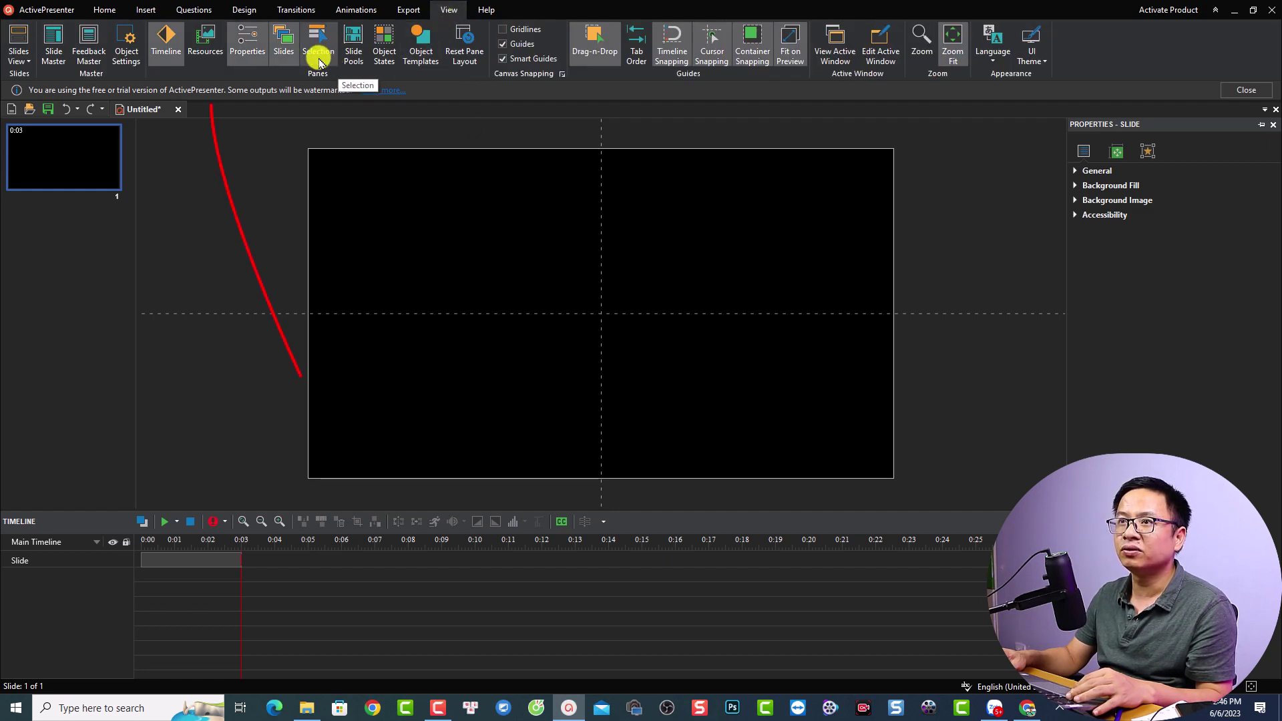
{"action": "left_click", "coordinate": [203, 53]}
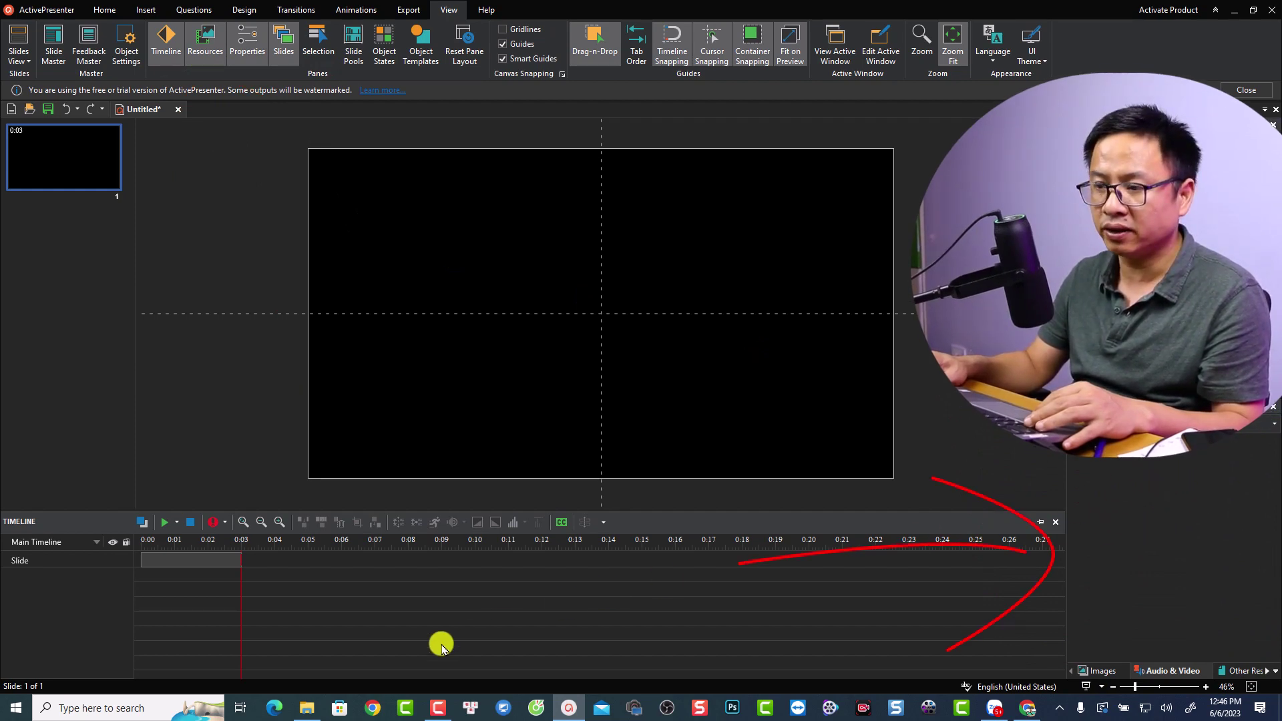
{"action": "left_click", "coordinate": [314, 708]}
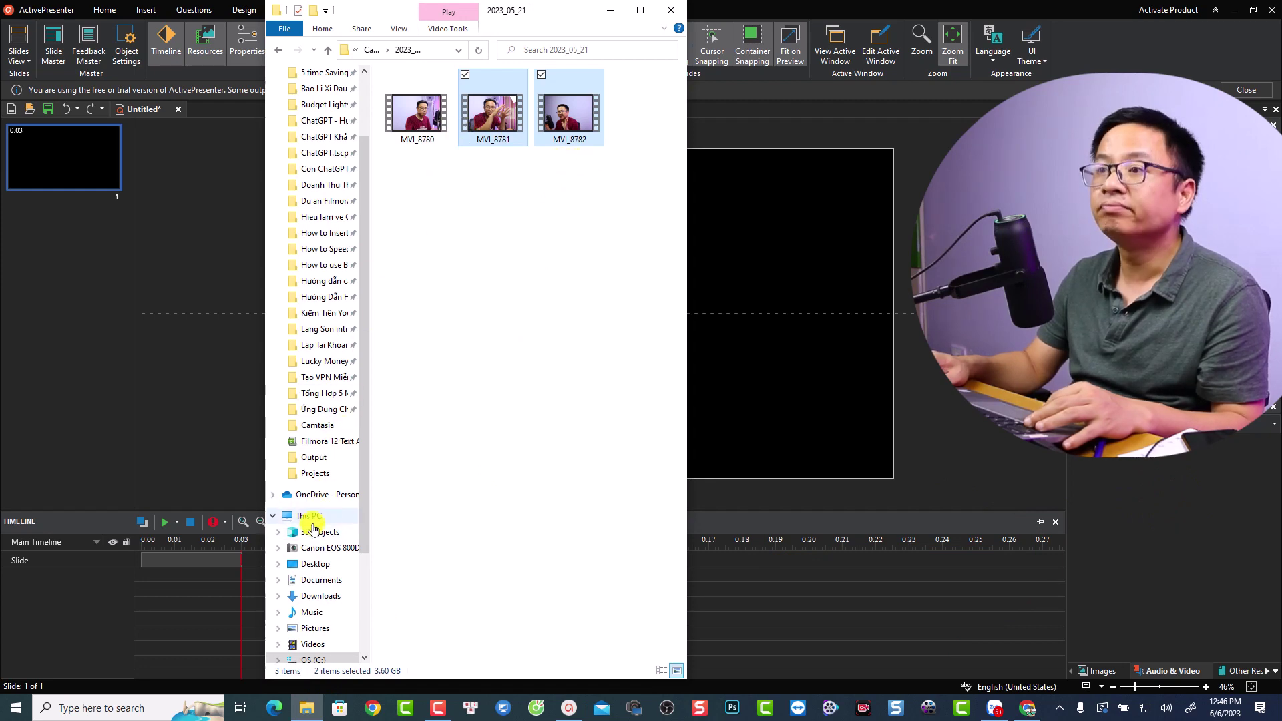
Import all files from the Desktop's 'Add Text and Image to video' folder into Resources.
{"action": "left_click", "coordinate": [315, 564]}
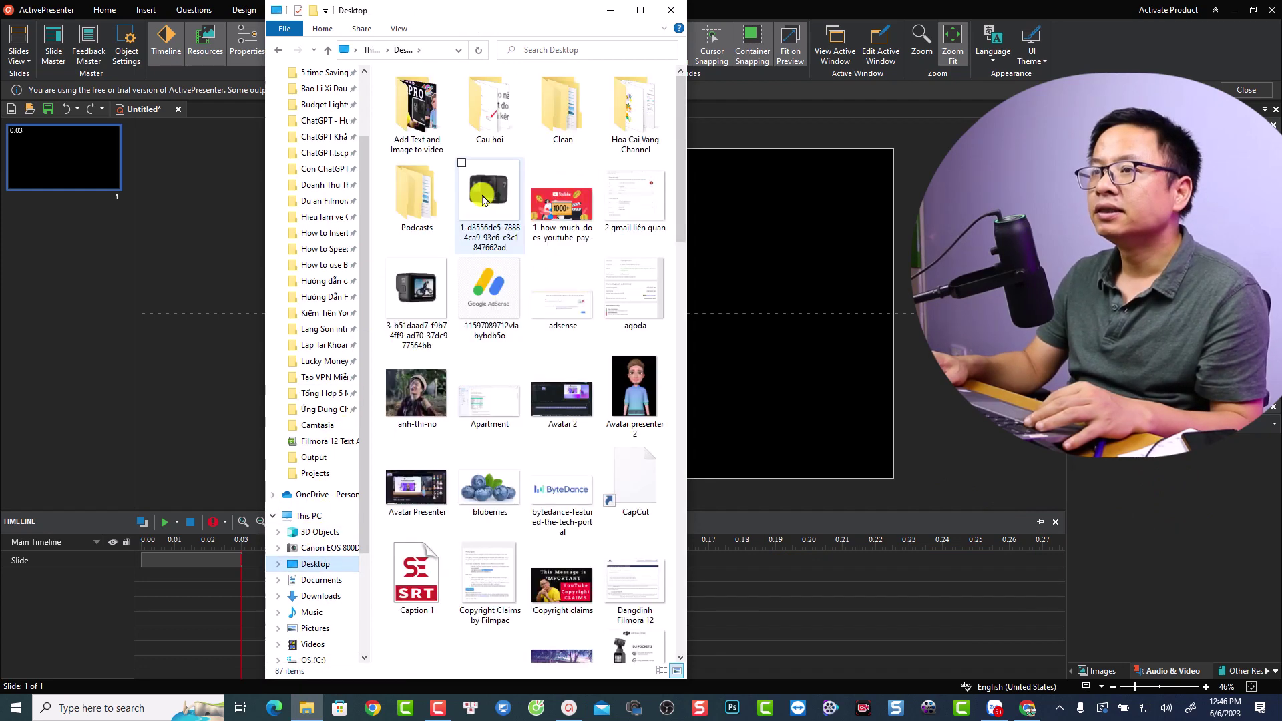
{"action": "double_click", "coordinate": [422, 115]}
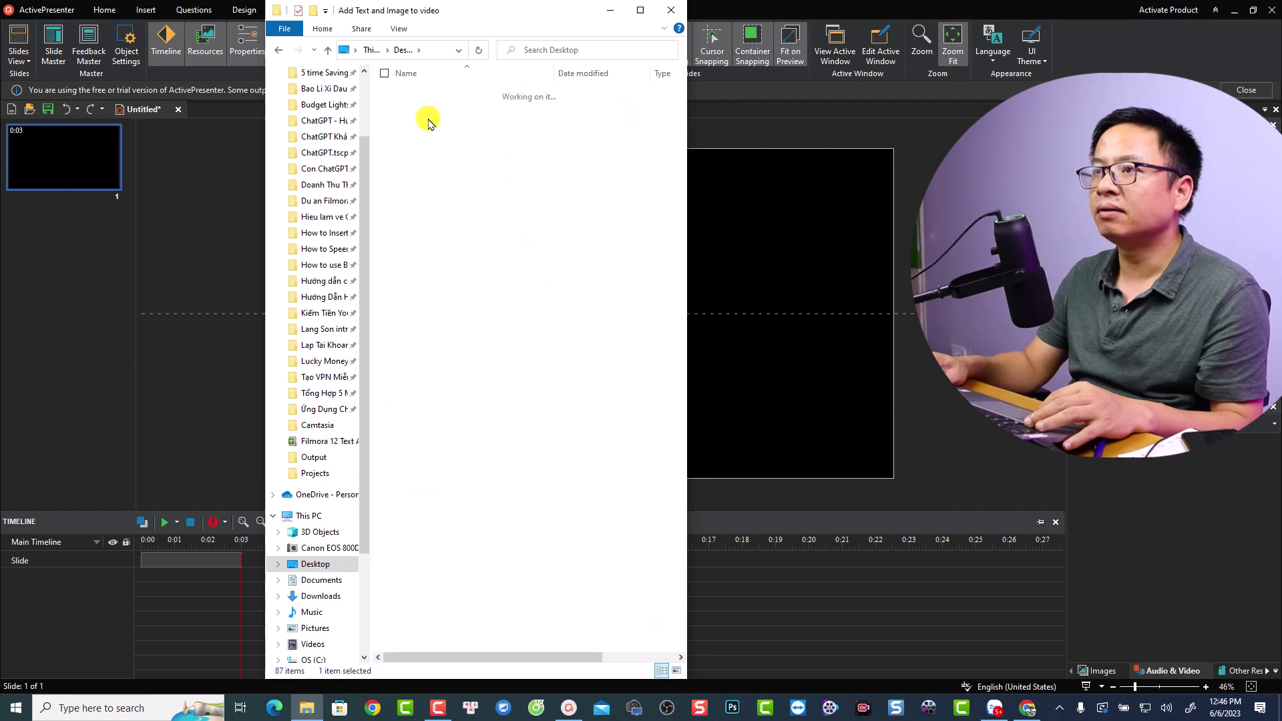
{"action": "key", "text": "ctrl+a"}
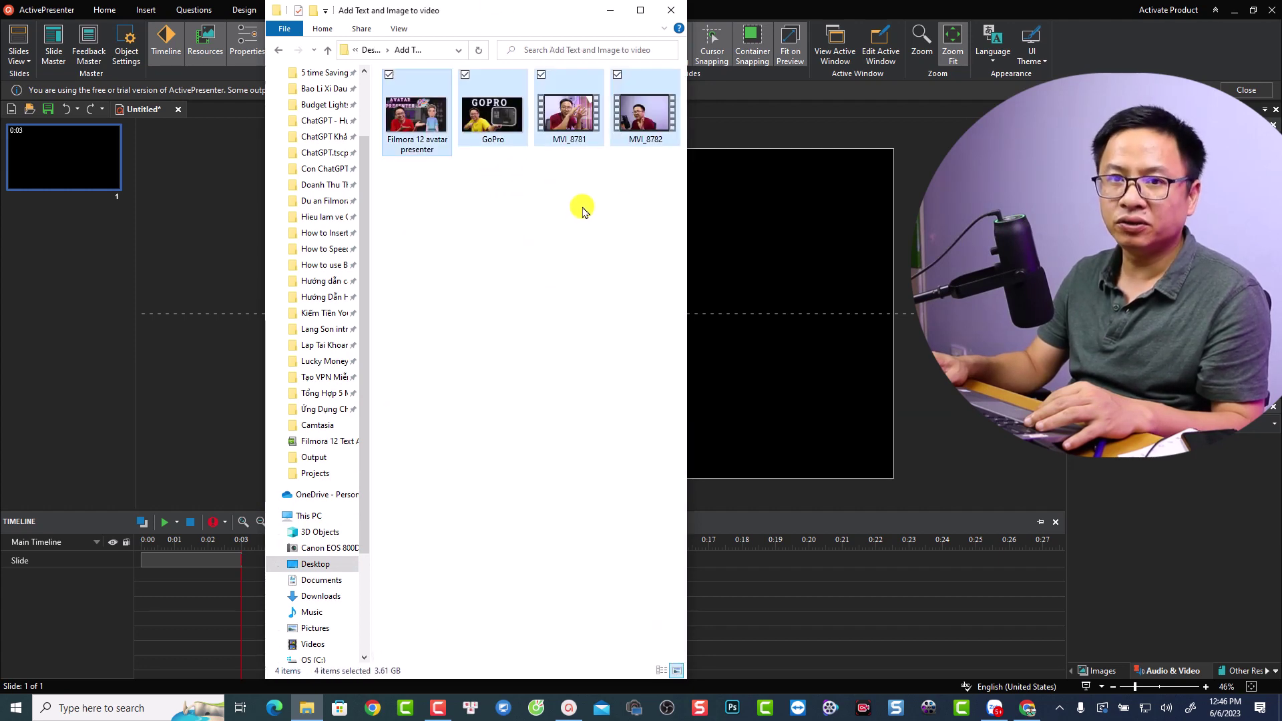
{"action": "left_click_drag", "start_coordinate": [492, 127], "coordinate": [1109, 536]}
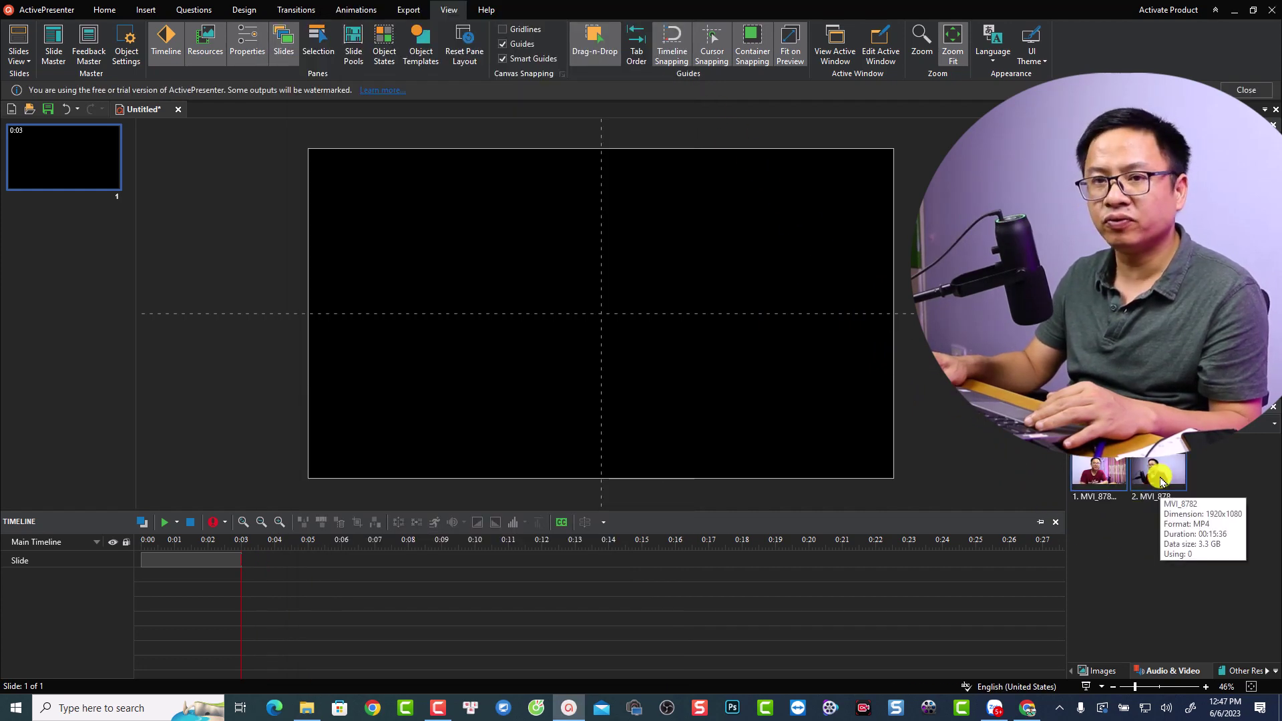
Place the MVI_8781 clip from Audio & Video resources onto the slide.
{"action": "left_click", "coordinate": [1108, 671]}
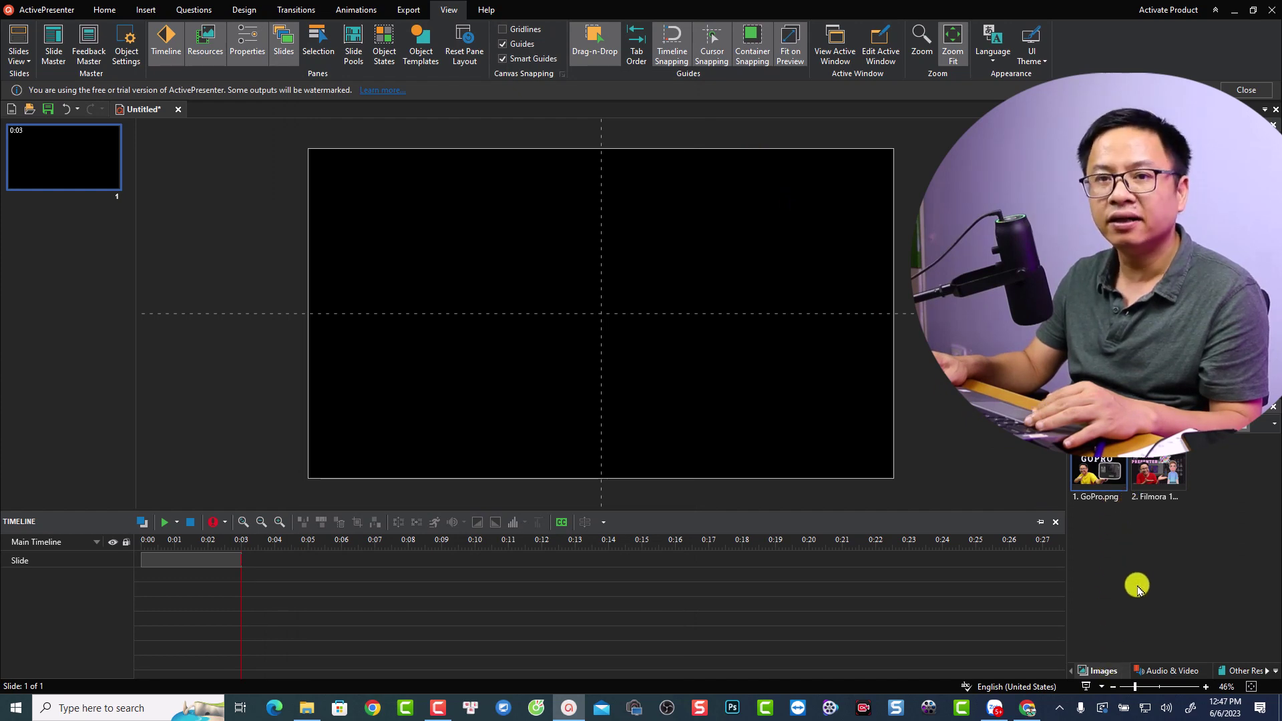
{"action": "left_click", "coordinate": [1160, 672]}
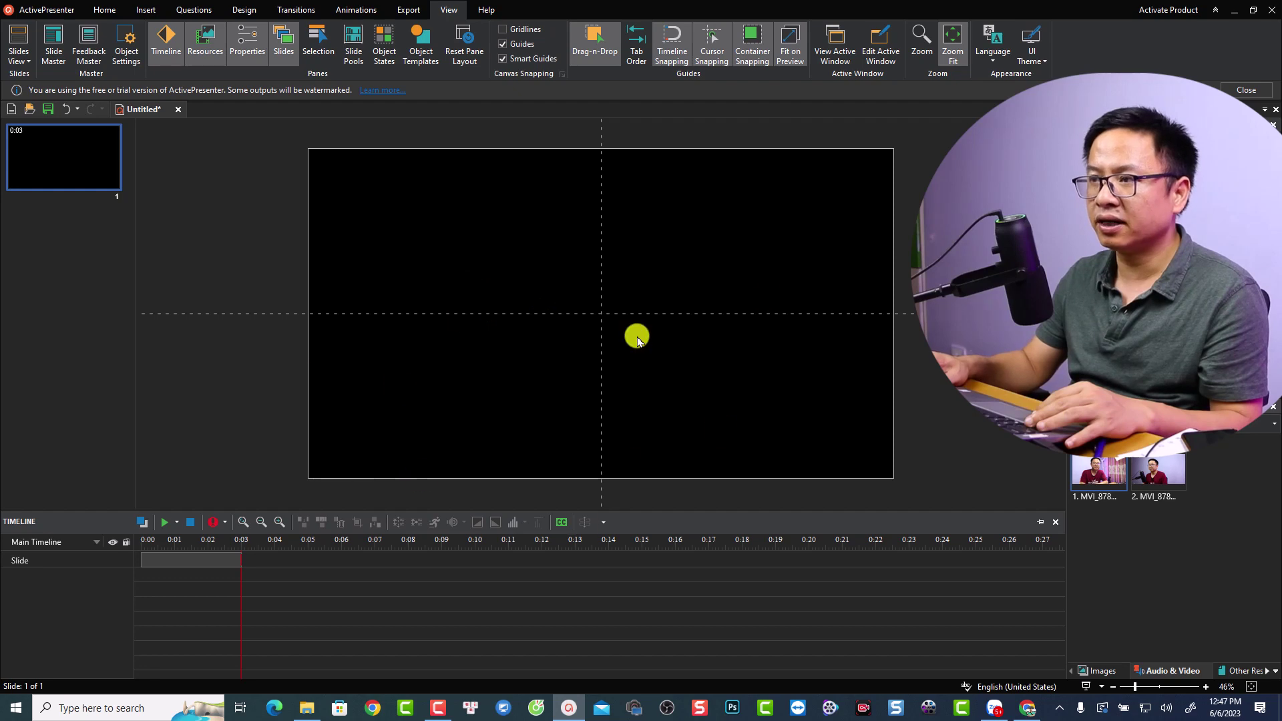
{"action": "left_click_drag", "start_coordinate": [1109, 502], "coordinate": [498, 280]}
{"action": "key", "text": "ctrl+0"}
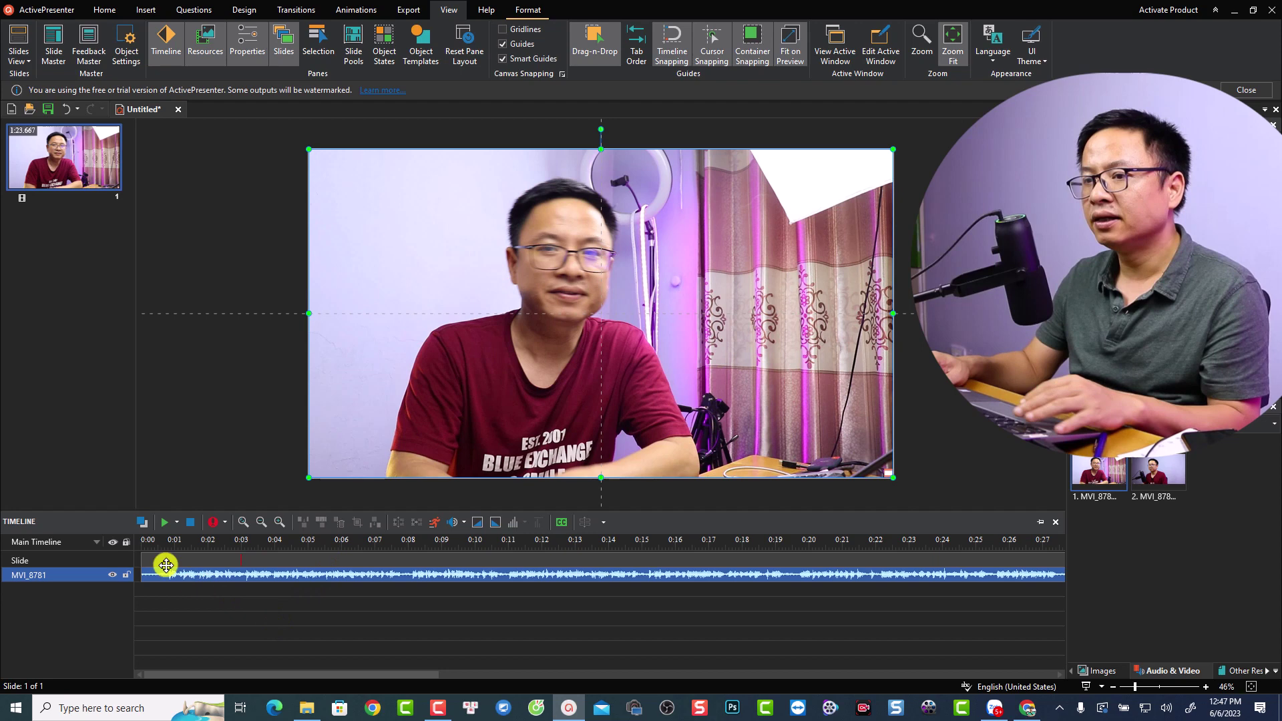
Preview the video from its start, then select the MVI_8781 track.
{"action": "left_click", "coordinate": [169, 544]}
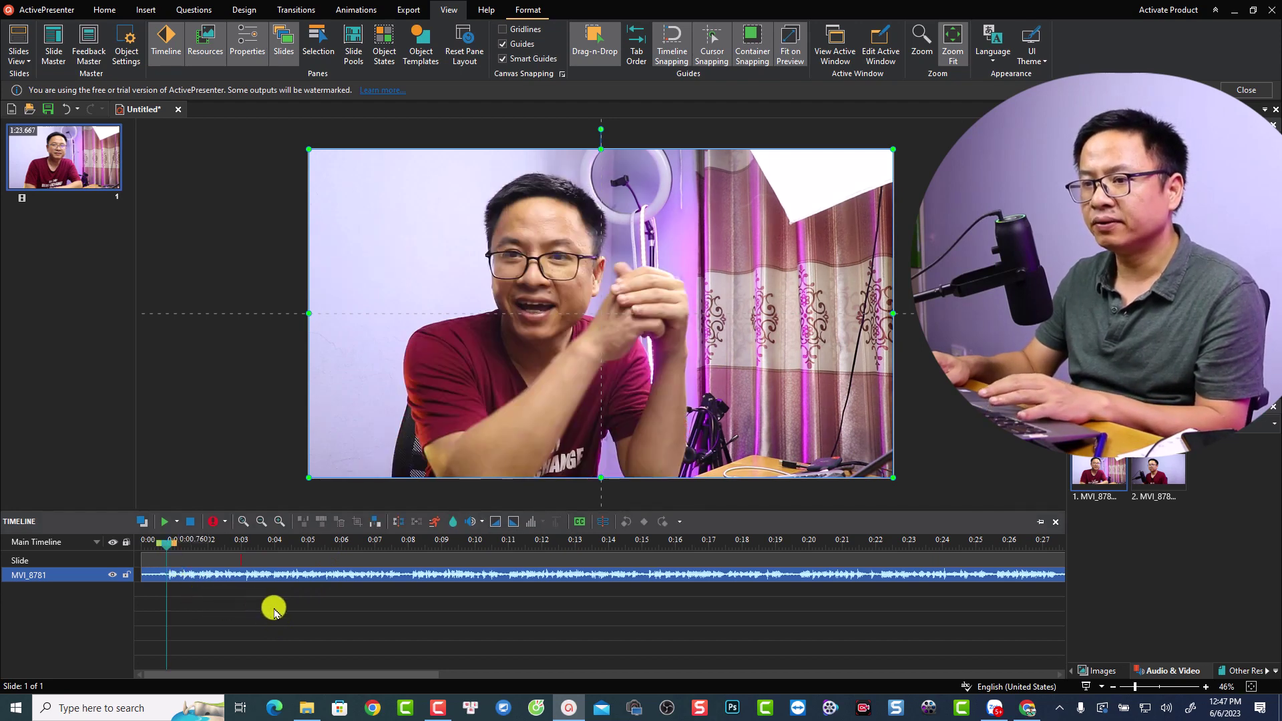
{"action": "left_click", "coordinate": [288, 613]}
{"action": "key", "text": "space"}
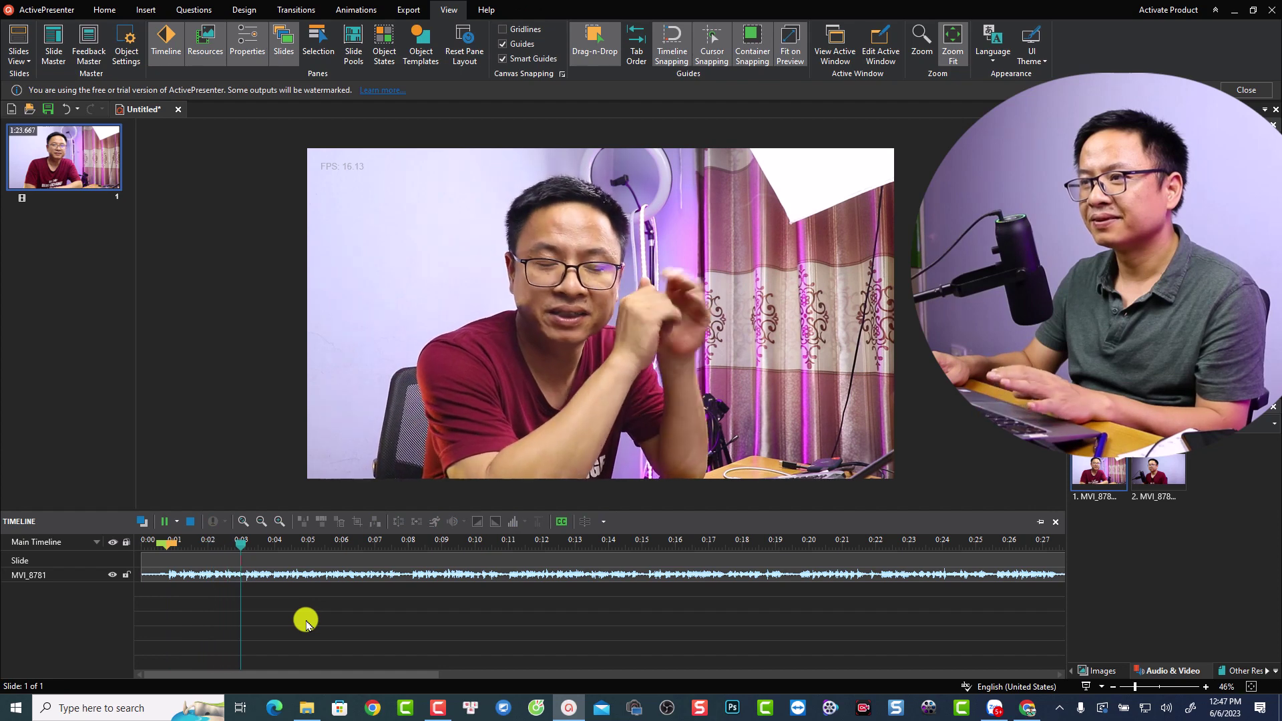
{"action": "key", "text": "space"}
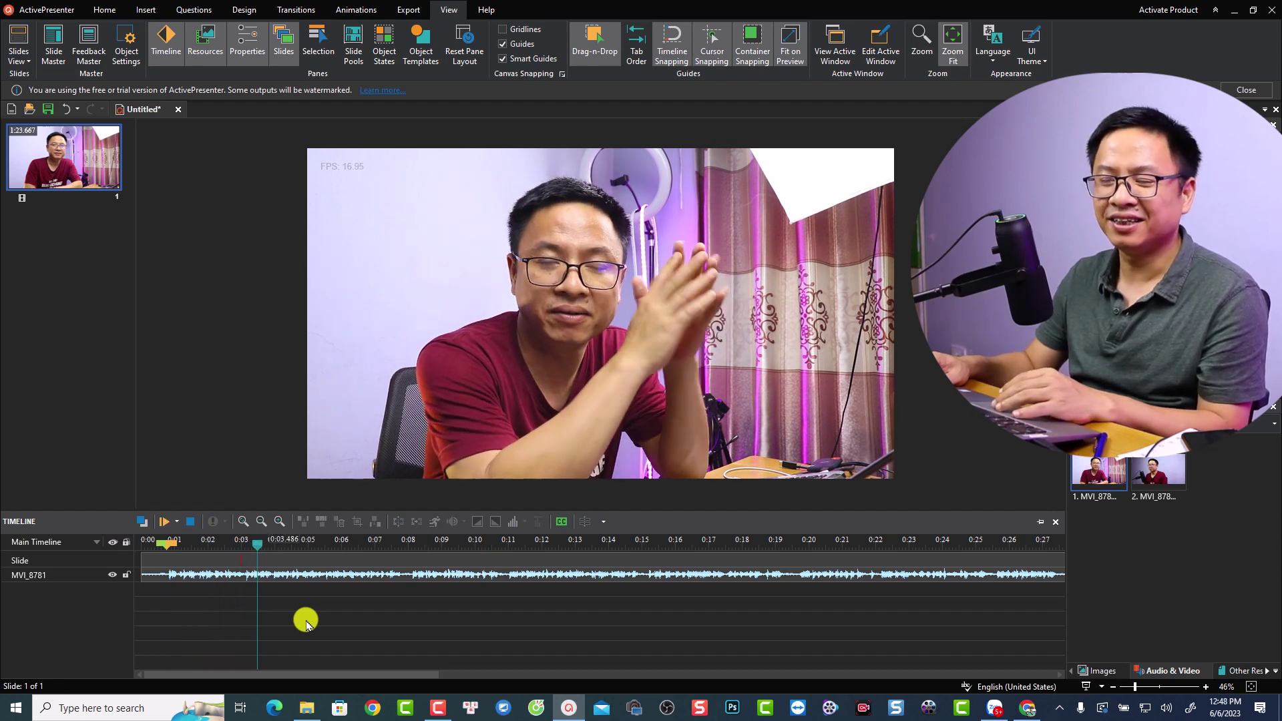
{"action": "left_click", "coordinate": [310, 576]}
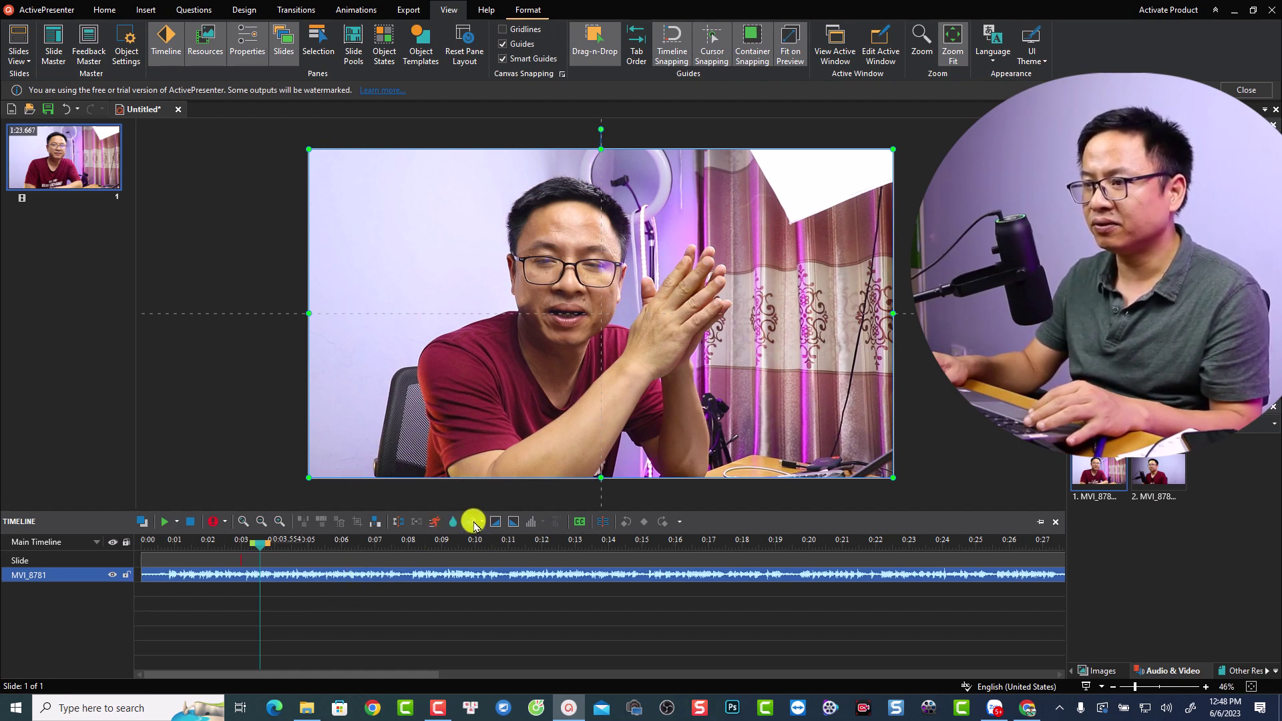
{"action": "left_click", "coordinate": [471, 523]}
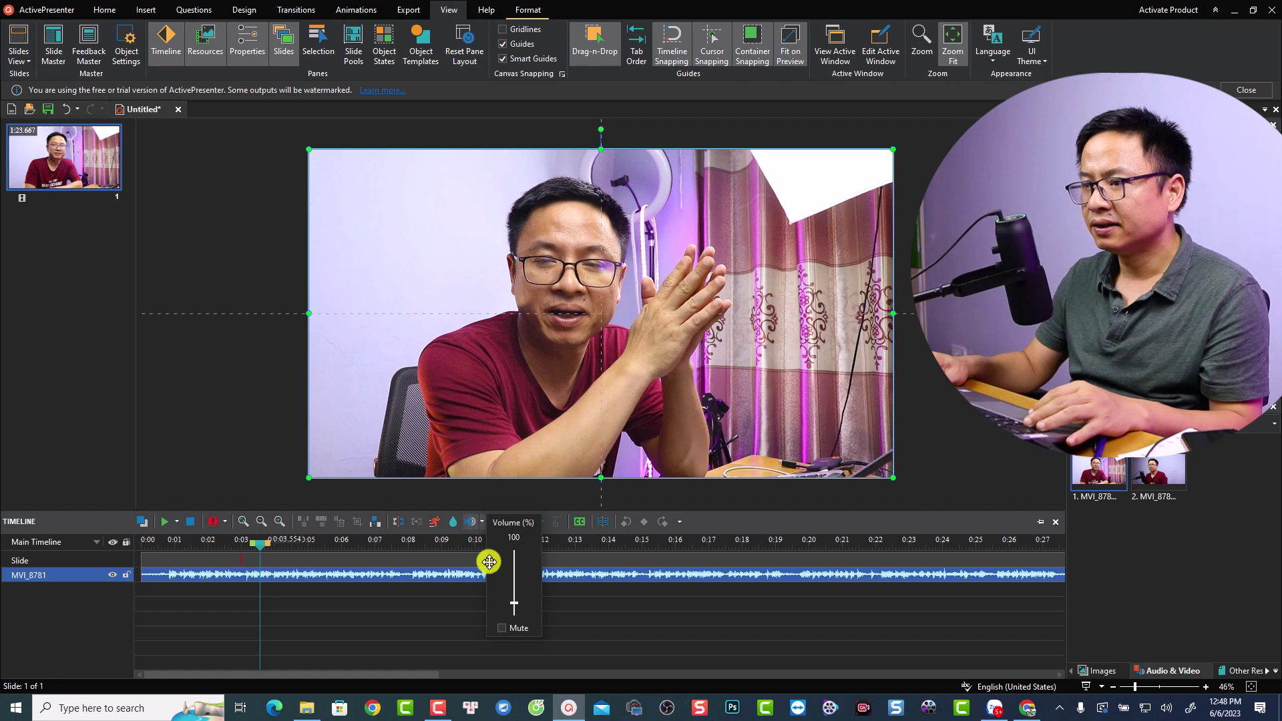
{"action": "left_click", "coordinate": [502, 629]}
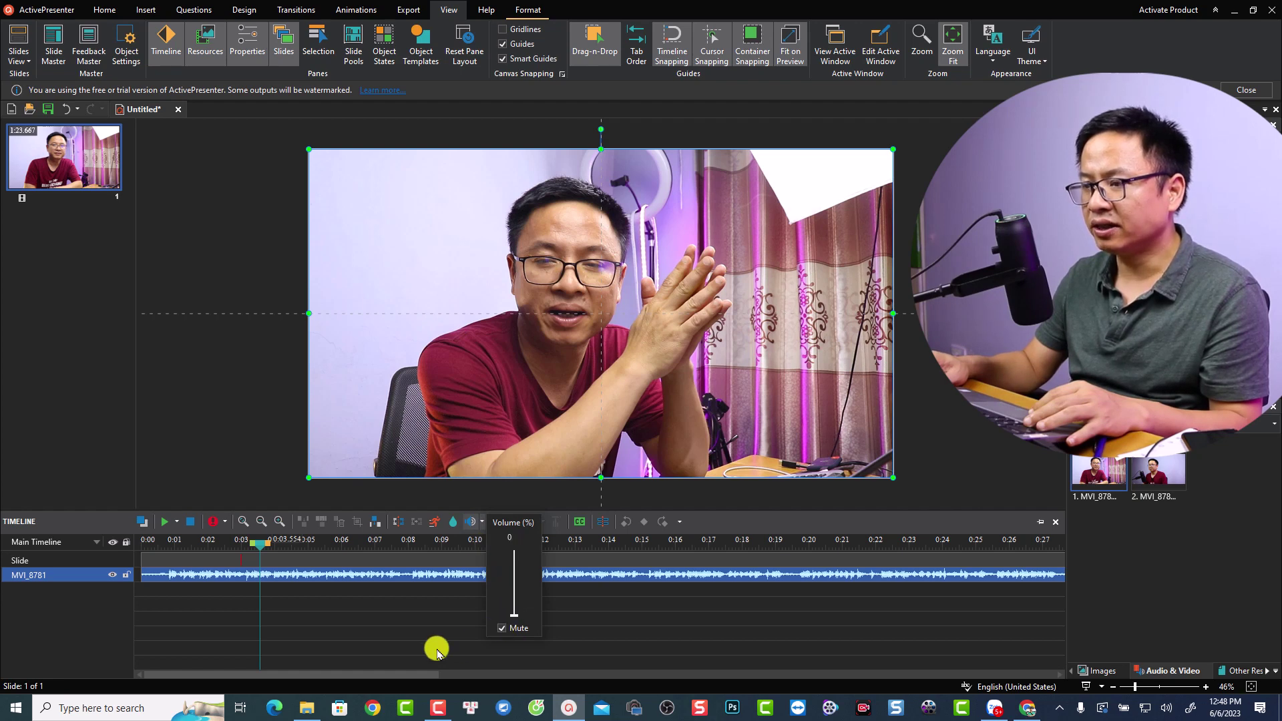
{"action": "left_click", "coordinate": [381, 619]}
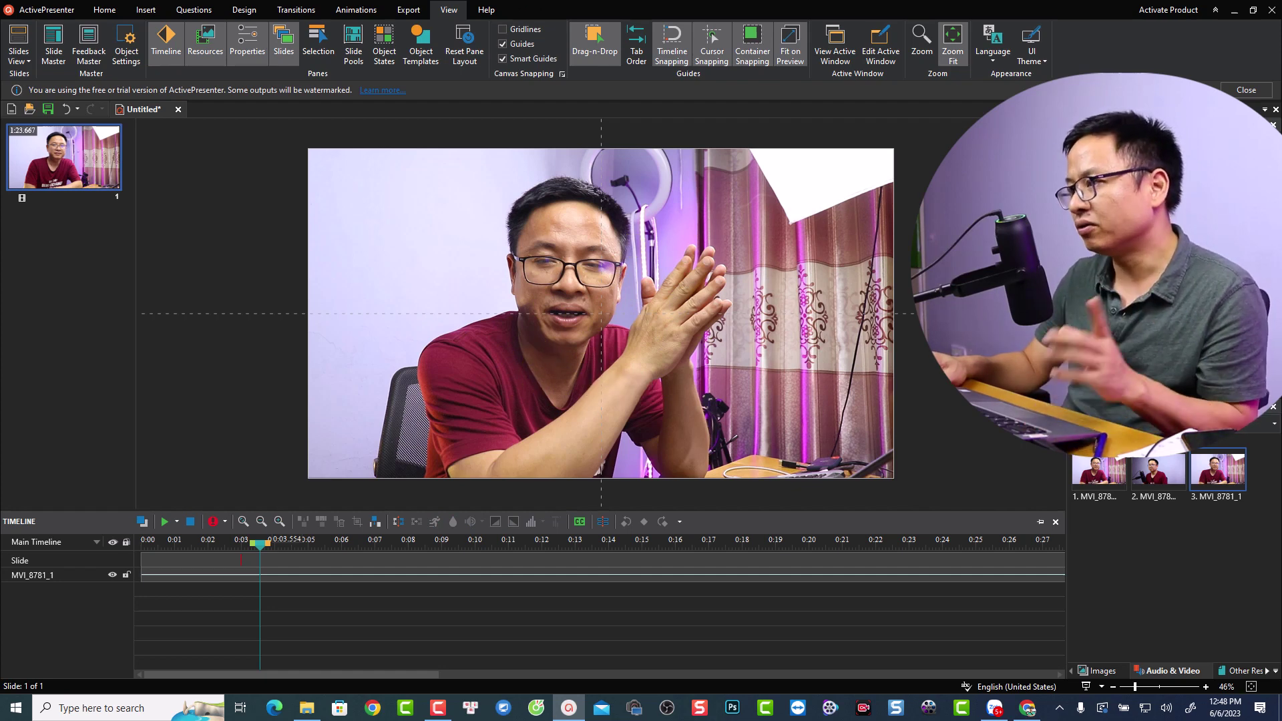
{"action": "left_click", "coordinate": [1099, 671]}
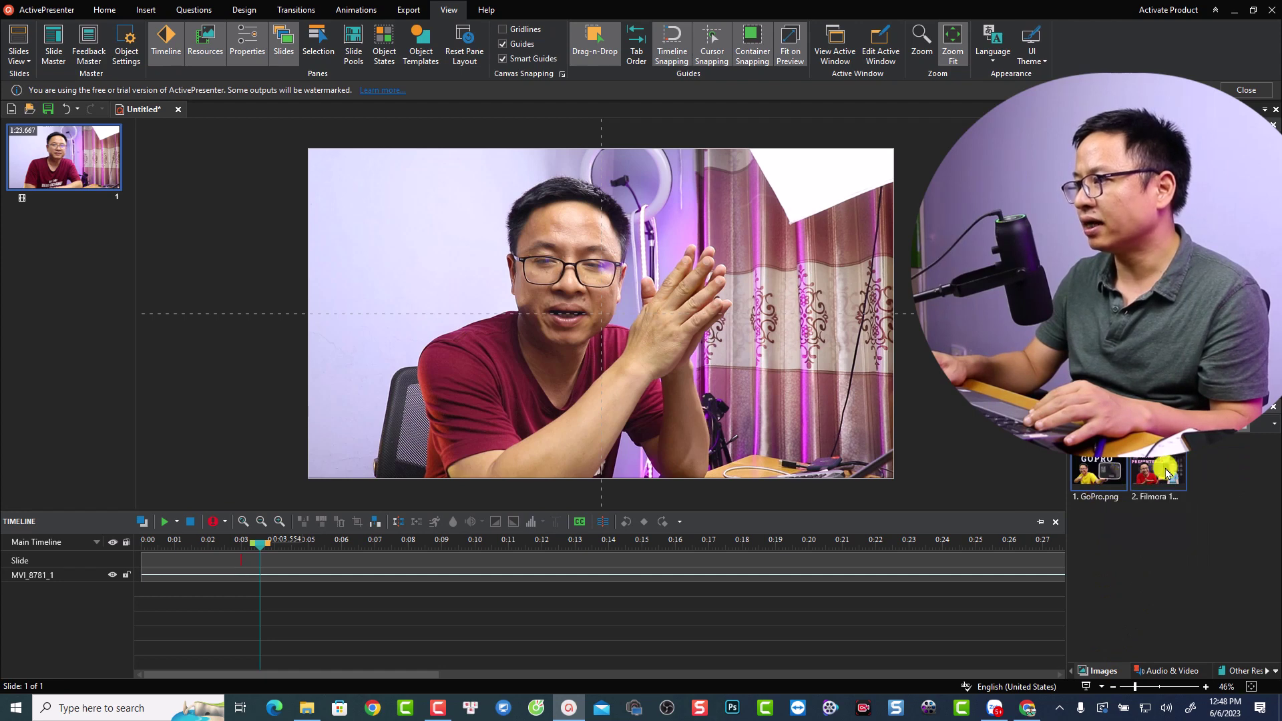
Add the Avatar Presenter thumbnail image to the slide and preview it appearing.
{"action": "left_click_drag", "start_coordinate": [1158, 474], "coordinate": [478, 294]}
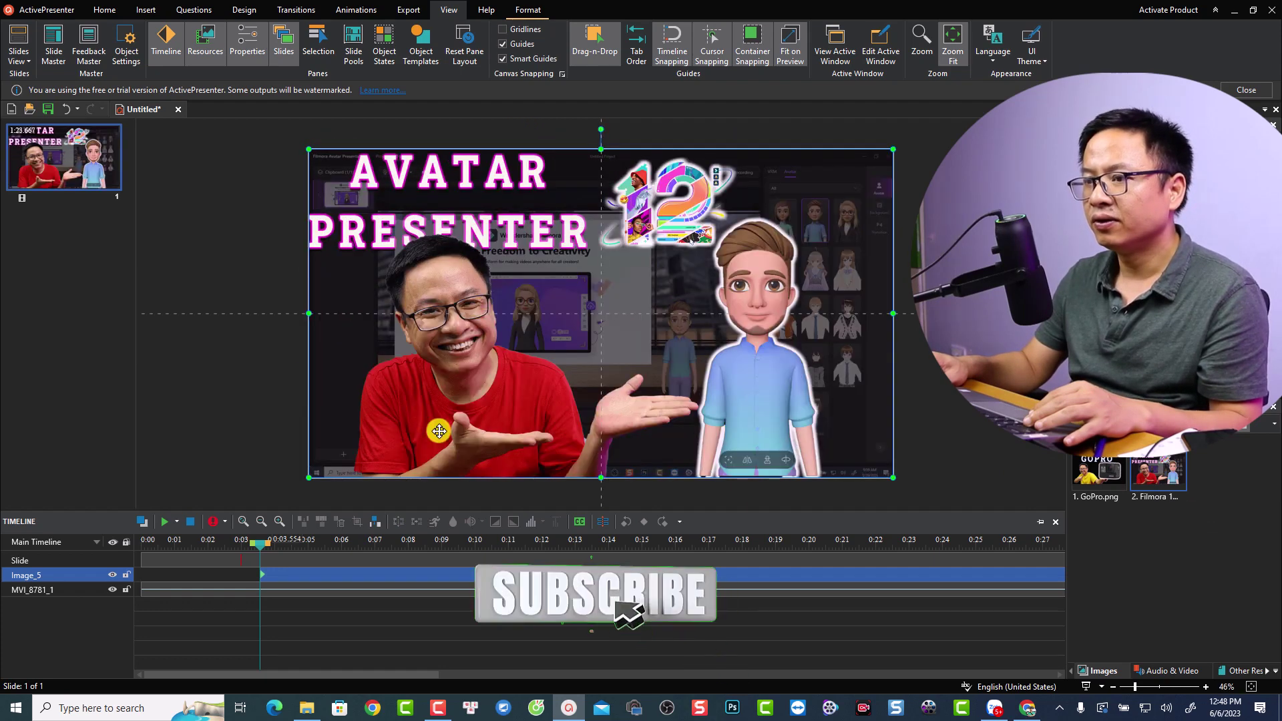
{"action": "left_click", "coordinate": [204, 560]}
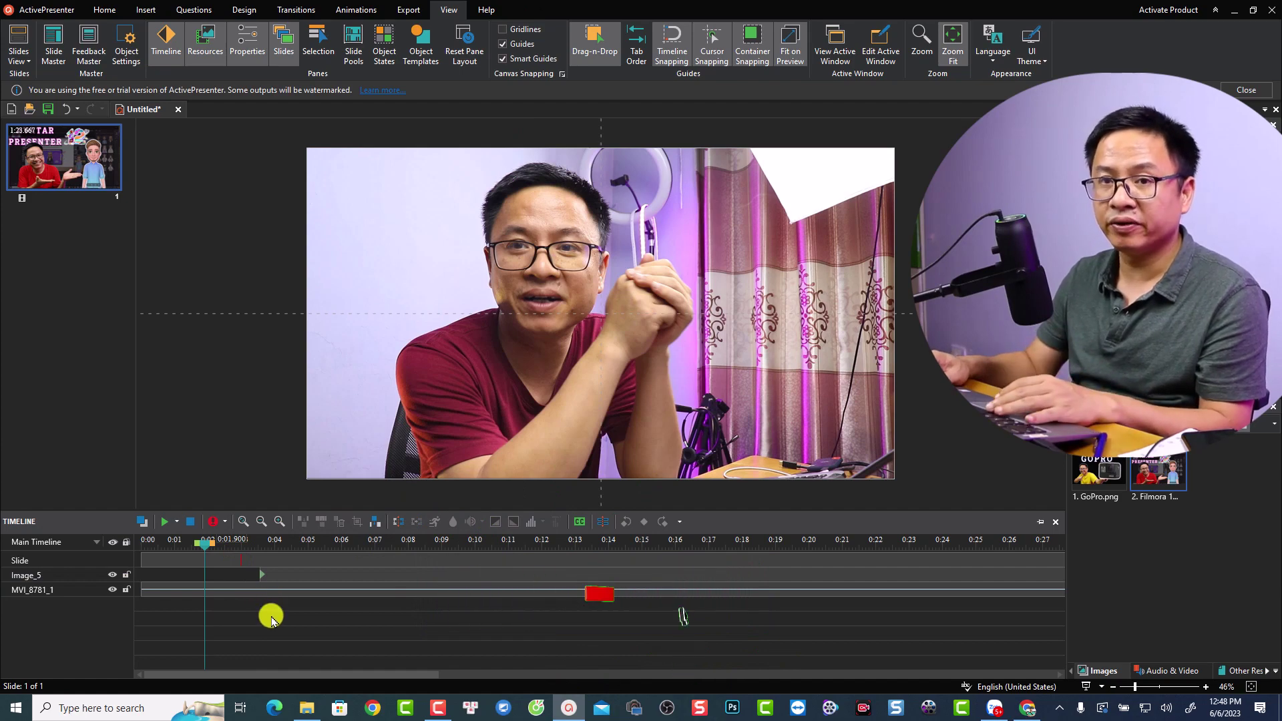
{"action": "key", "text": "space"}
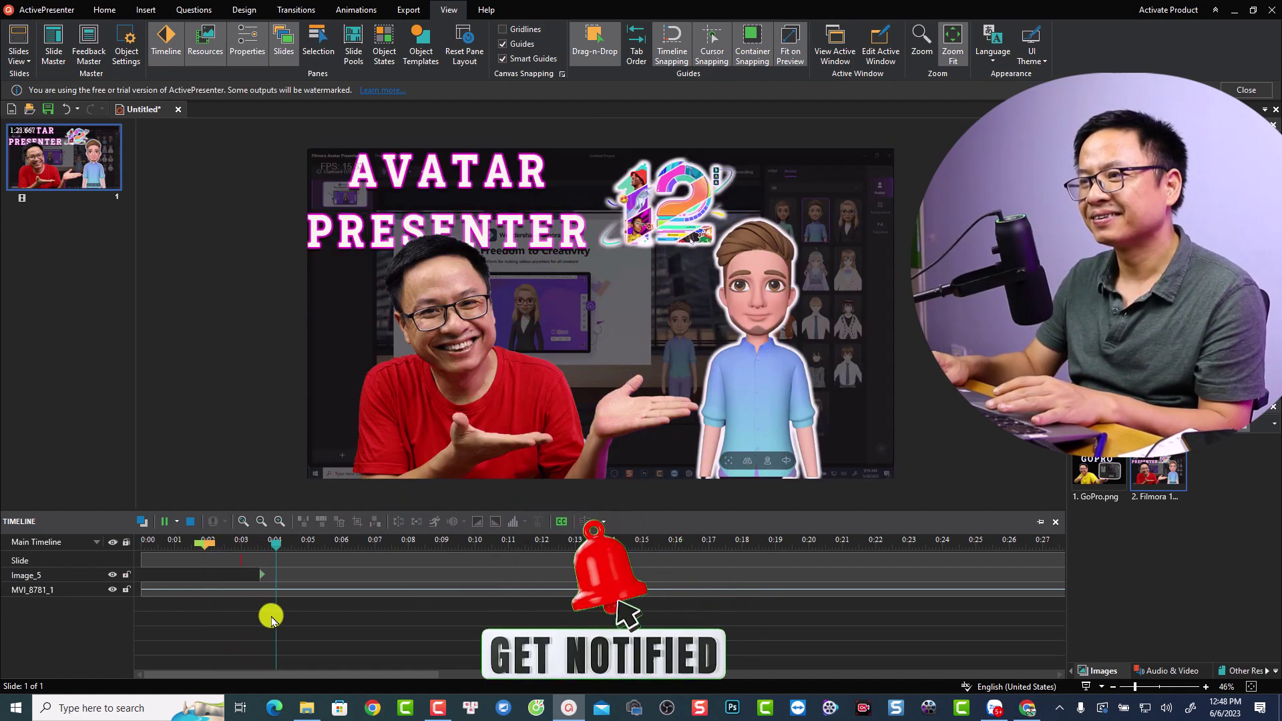
{"action": "key", "text": "space"}
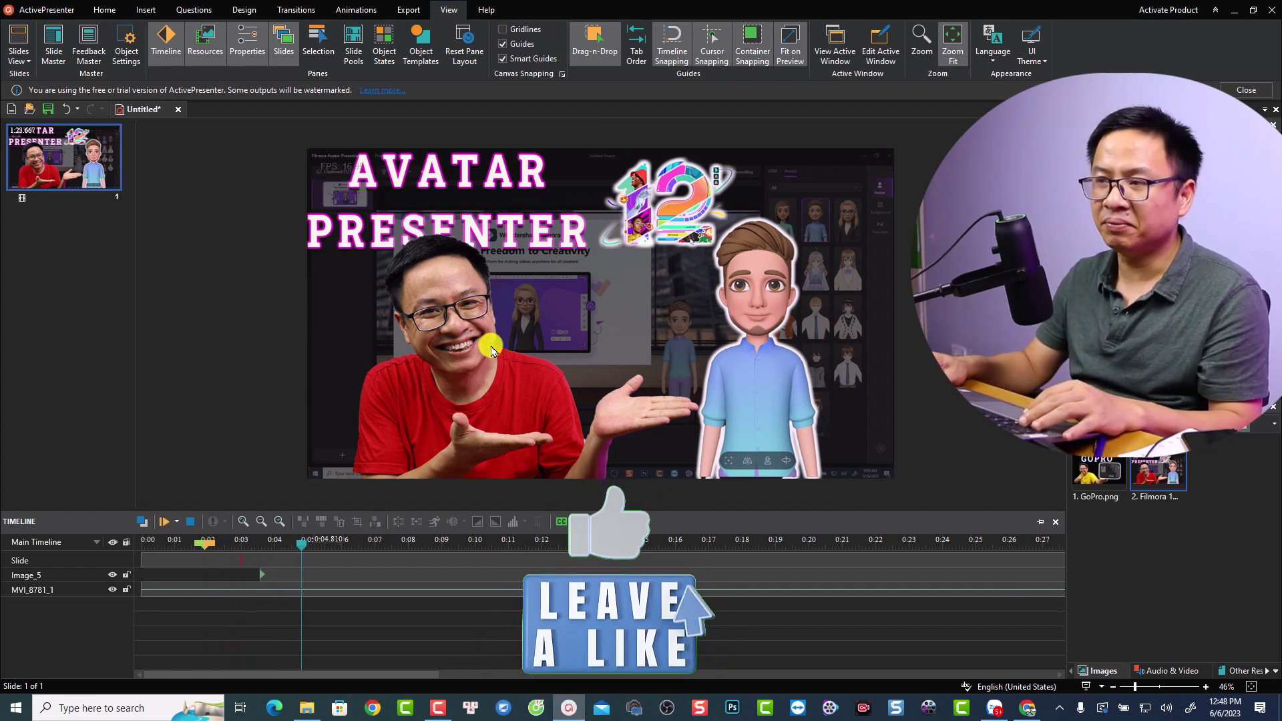
Shrink the thumbnail from its corner and move it to the slide's middle-right.
{"action": "left_click", "coordinate": [380, 541]}
{"action": "left_click", "coordinate": [381, 572]}
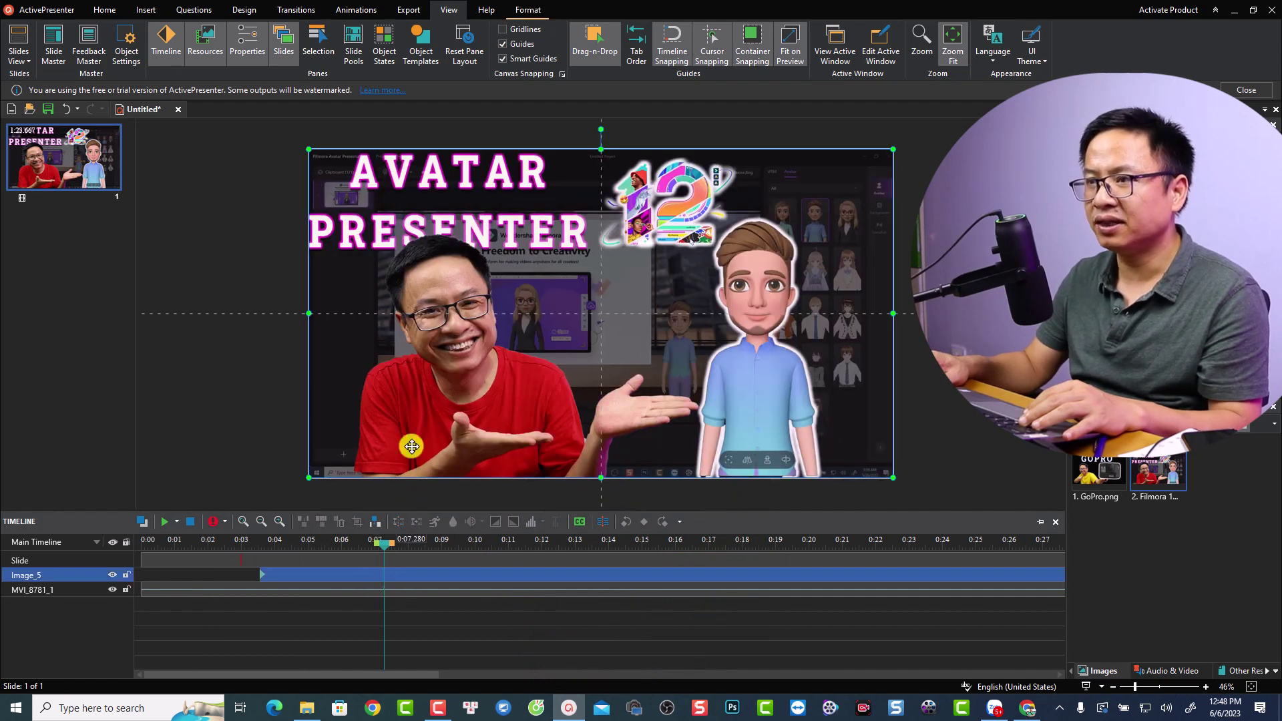
{"action": "left_click_drag", "start_coordinate": [308, 149], "coordinate": [668, 428]}
{"action": "left_click_drag", "start_coordinate": [760, 425], "coordinate": [754, 341]}
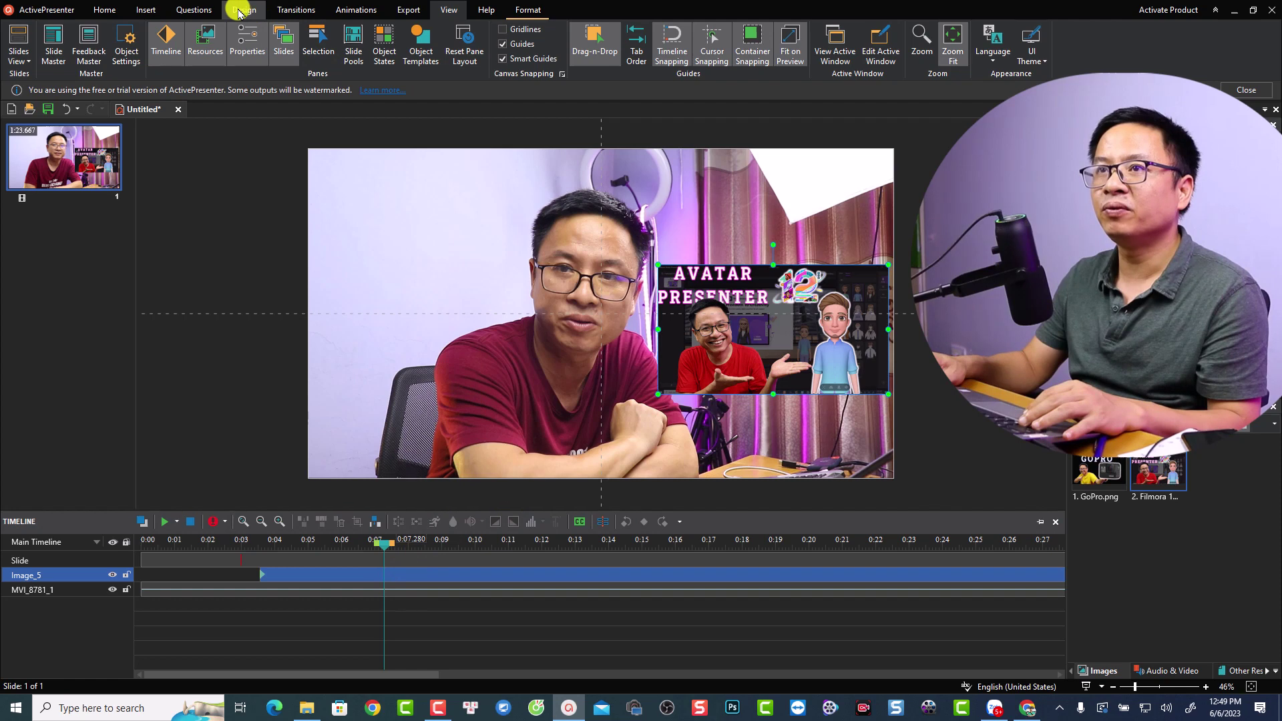
Give the thumbnail image a Fly In entrance effect from the left.
{"action": "left_click", "coordinate": [354, 14]}
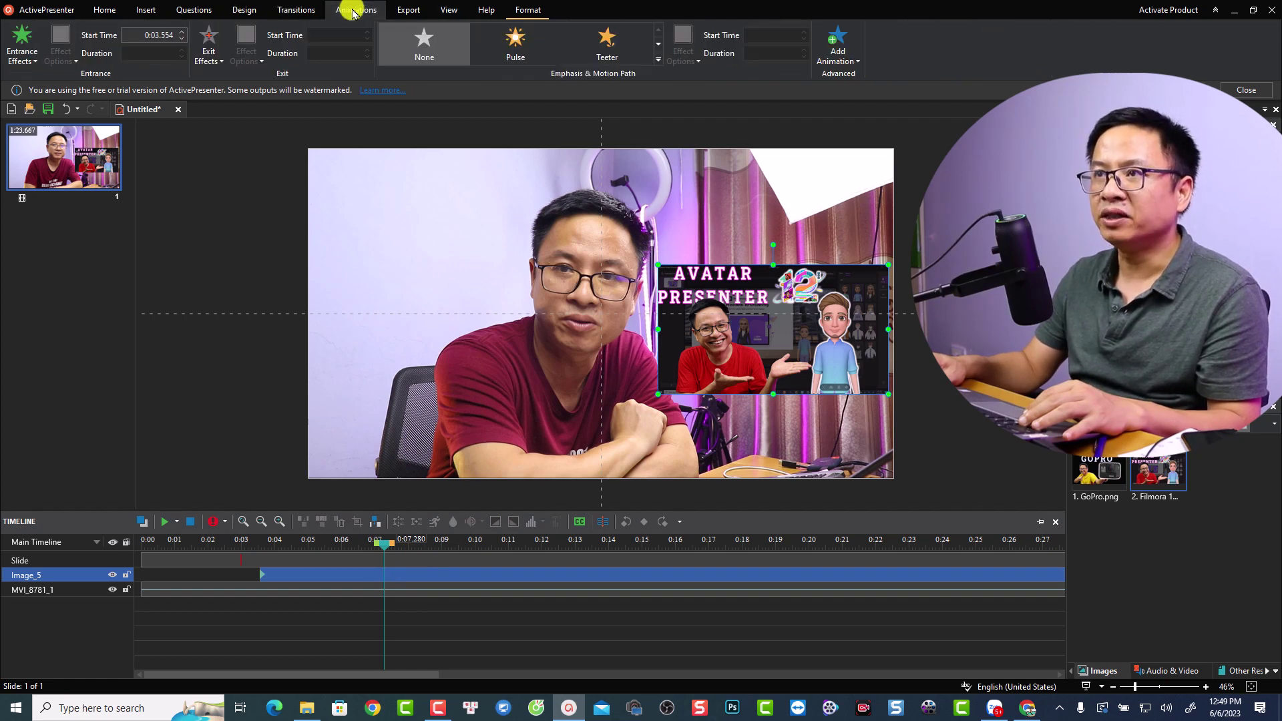
{"action": "left_click", "coordinate": [37, 61]}
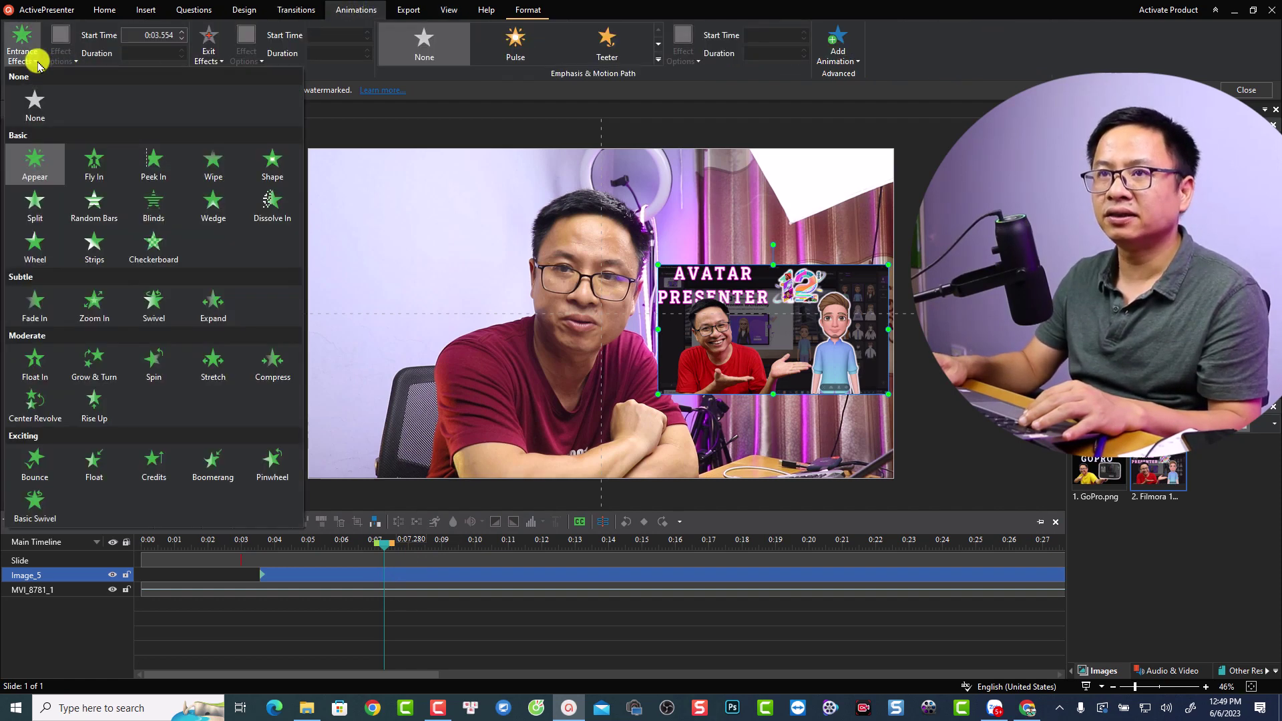
{"action": "left_click", "coordinate": [90, 175]}
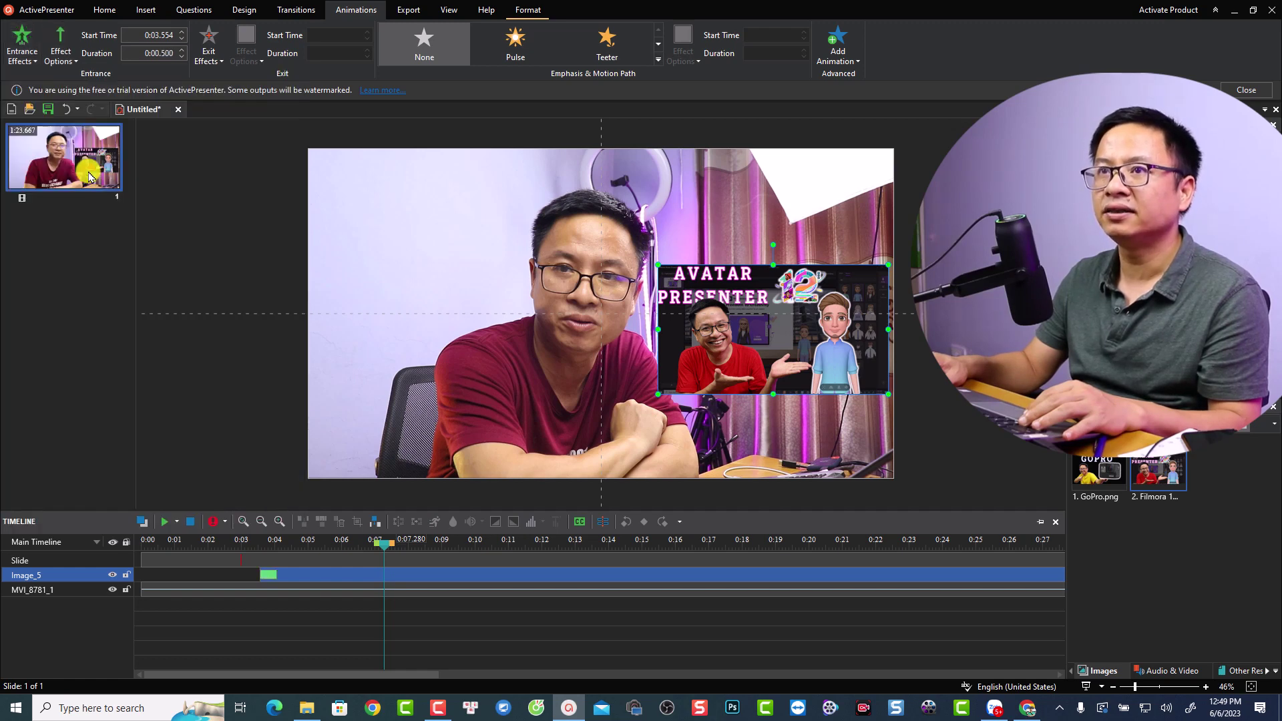
{"action": "left_click", "coordinate": [64, 67]}
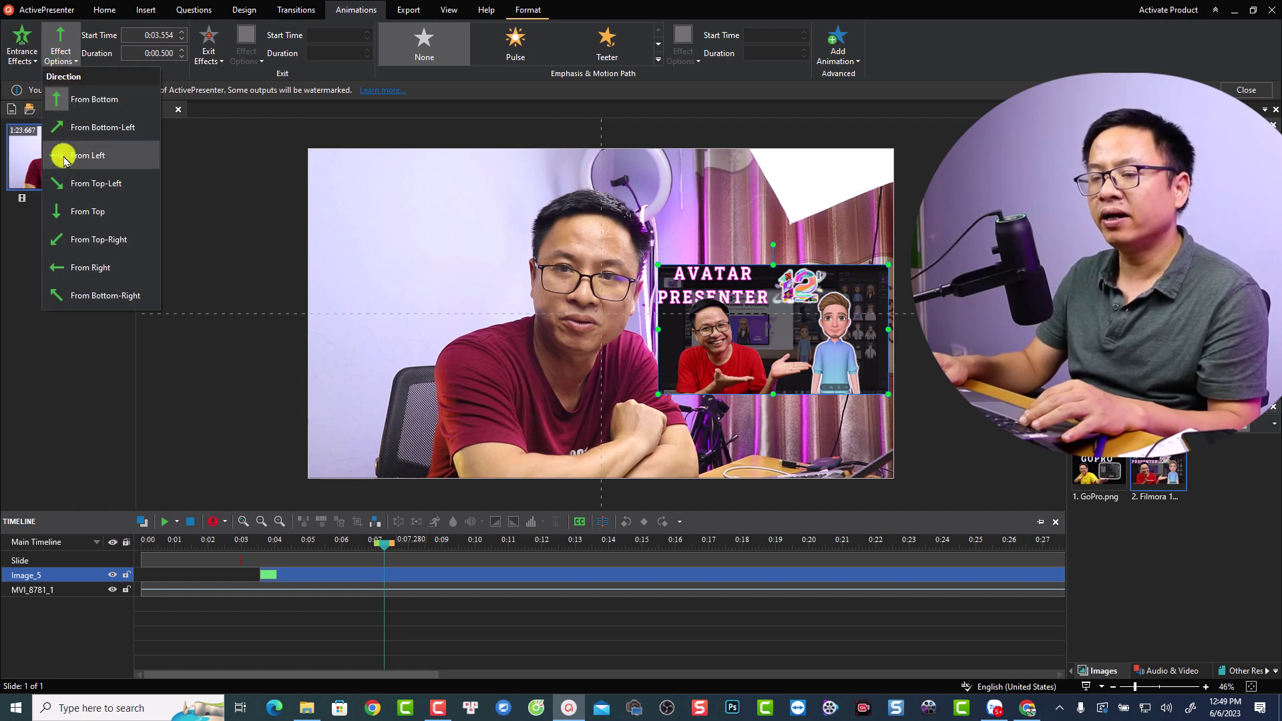
{"action": "left_click", "coordinate": [64, 159]}
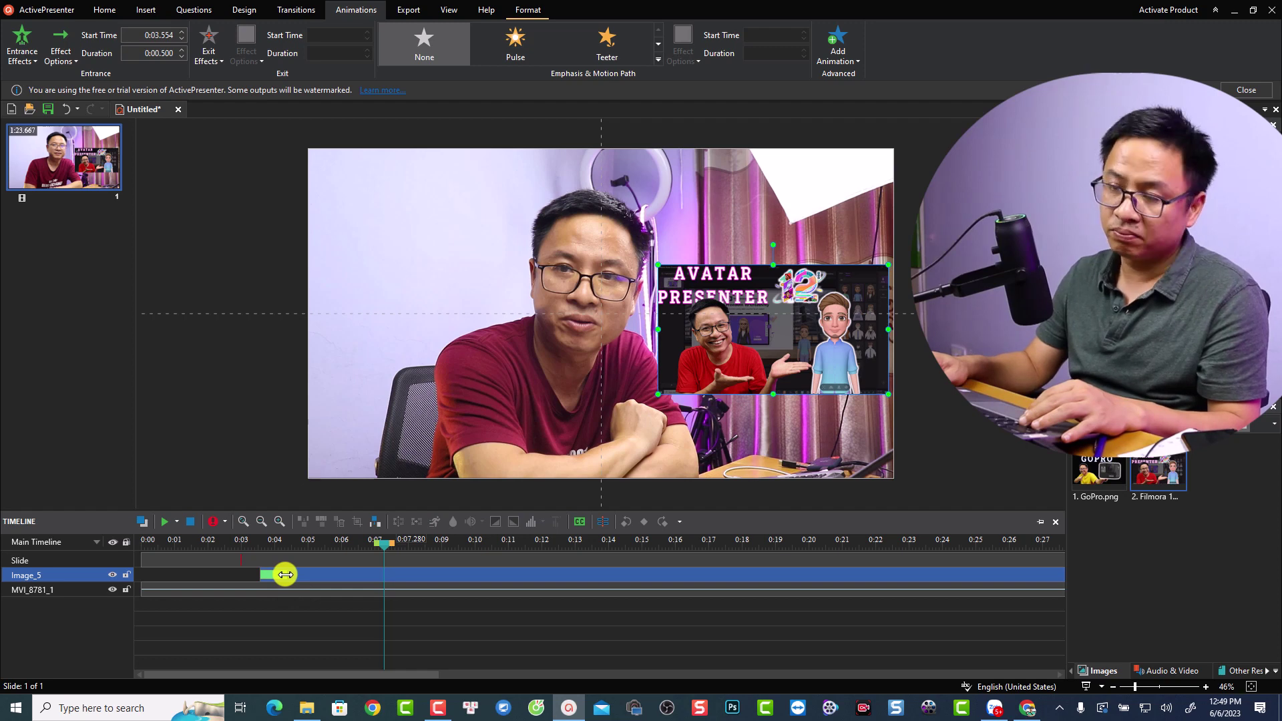
Lengthen the entrance animation to 0.9 seconds and preview the fly-in.
{"action": "left_click_drag", "start_coordinate": [288, 575], "coordinate": [290, 575]}
{"action": "left_click", "coordinate": [226, 543]}
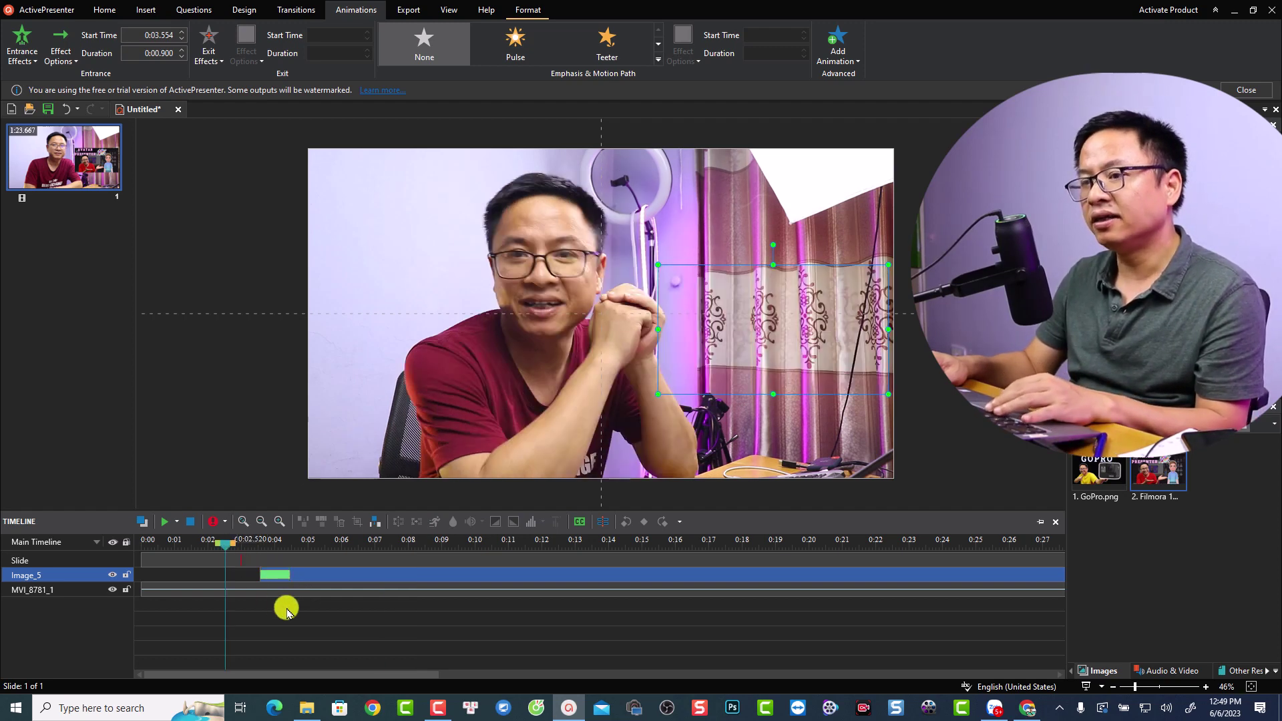
{"action": "left_click", "coordinate": [287, 611]}
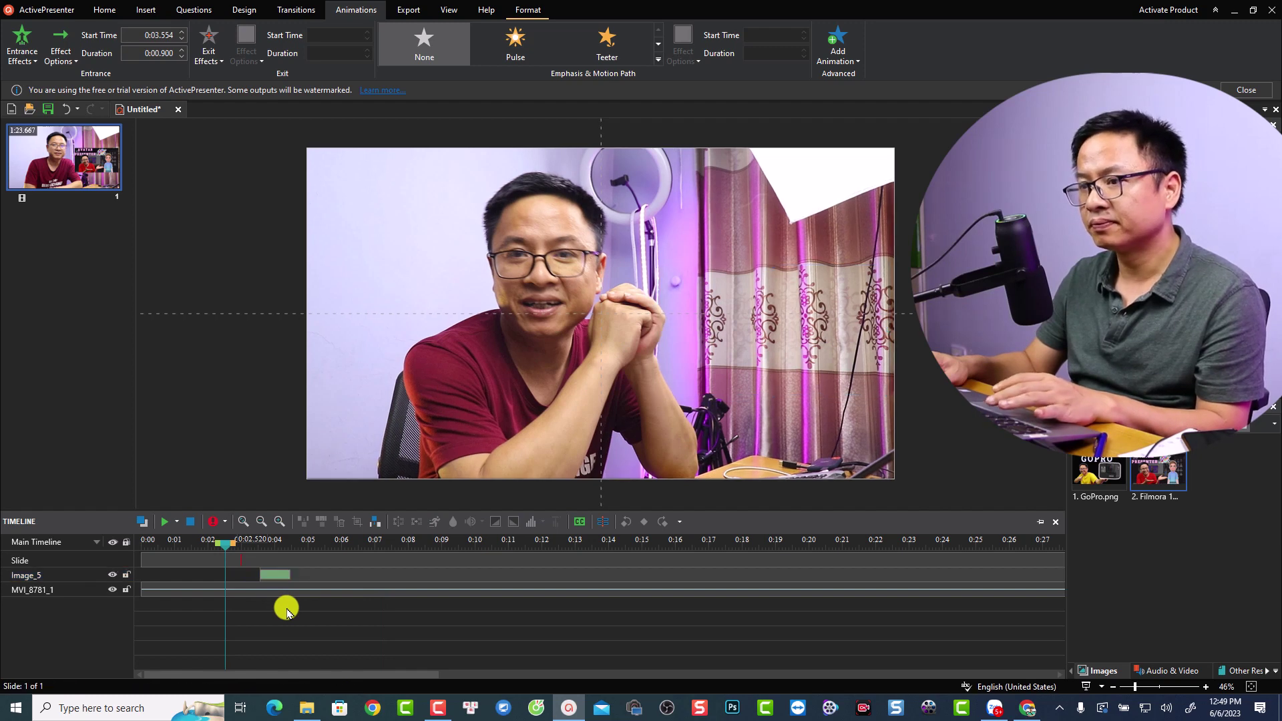
{"action": "key", "text": "space"}
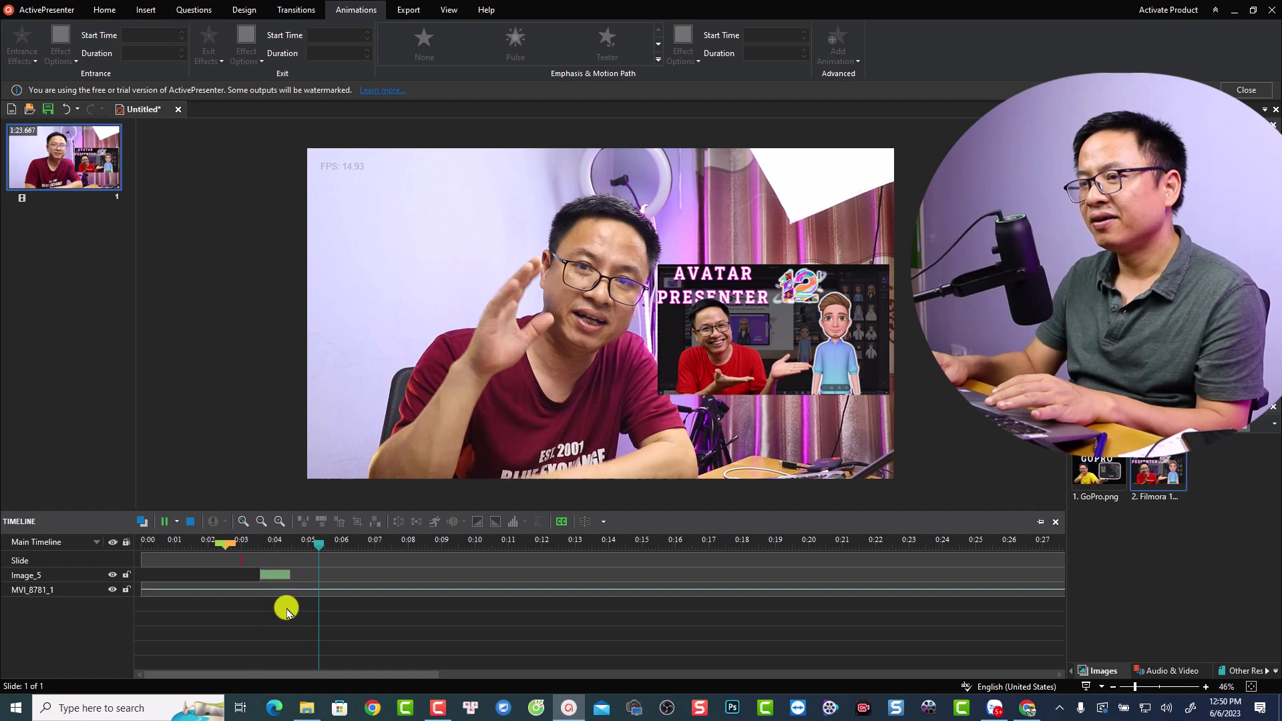
Shorten the Image_5 bar so the thumbnail ends at about 0:06.7.
{"action": "key", "text": "space"}
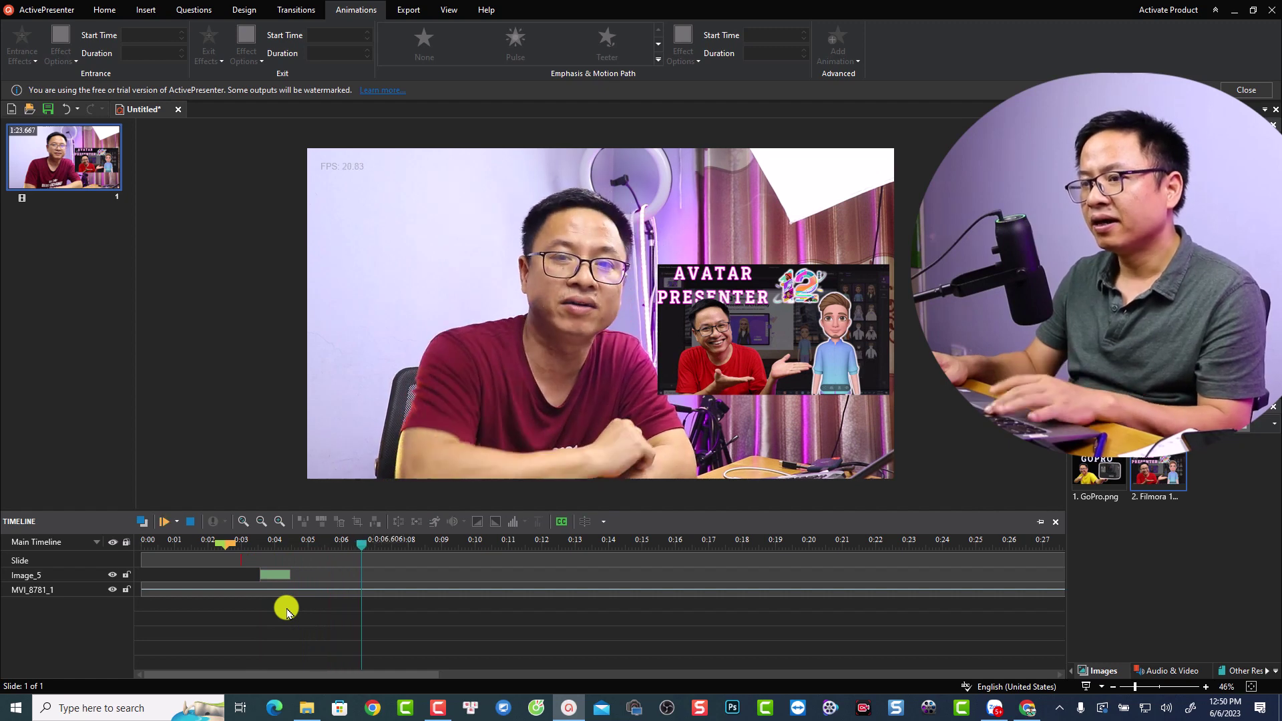
{"action": "left_click", "coordinate": [382, 578]}
{"action": "scroll", "coordinate": [403, 604], "scroll_direction": "down", "scroll_amount": 5}
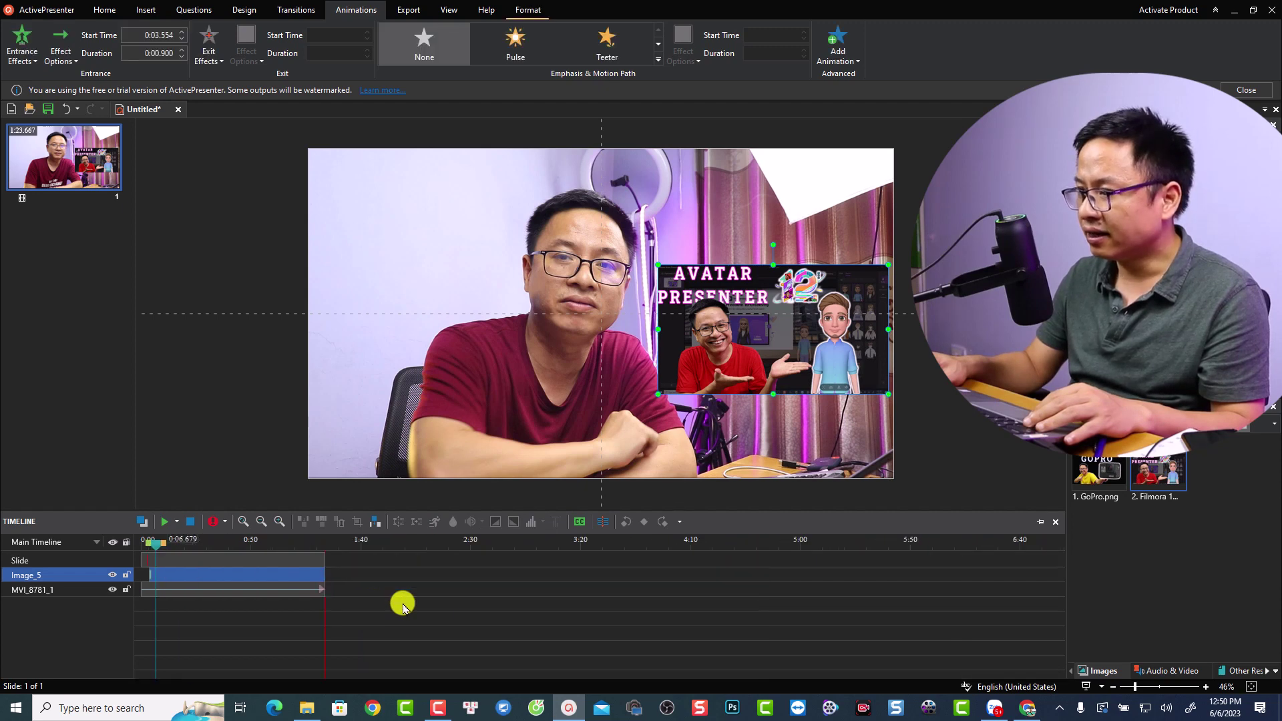
{"action": "left_click_drag", "start_coordinate": [323, 576], "coordinate": [163, 577]}
{"action": "scroll", "coordinate": [169, 584], "scroll_direction": "up", "scroll_amount": 5}
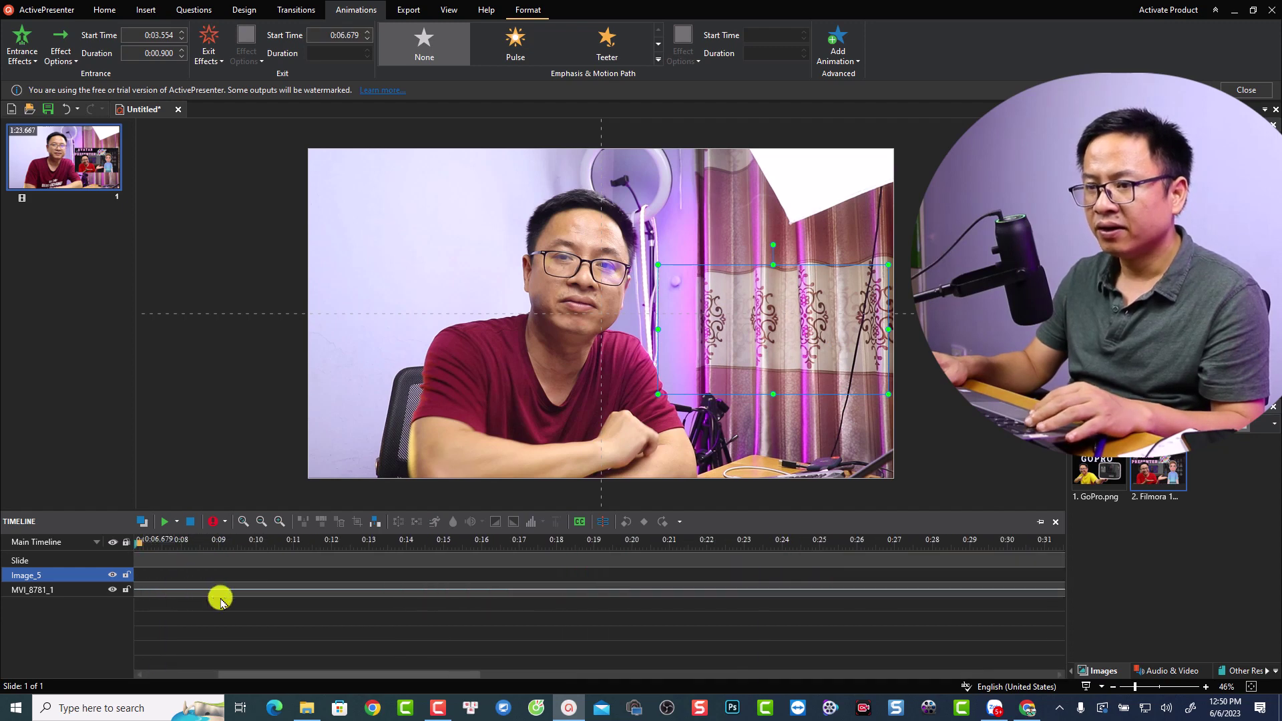
{"action": "left_click_drag", "start_coordinate": [278, 675], "coordinate": [243, 647]}
Replay from 0:05.938 to confirm the thumbnail now disappears early.
{"action": "left_click", "coordinate": [237, 549]}
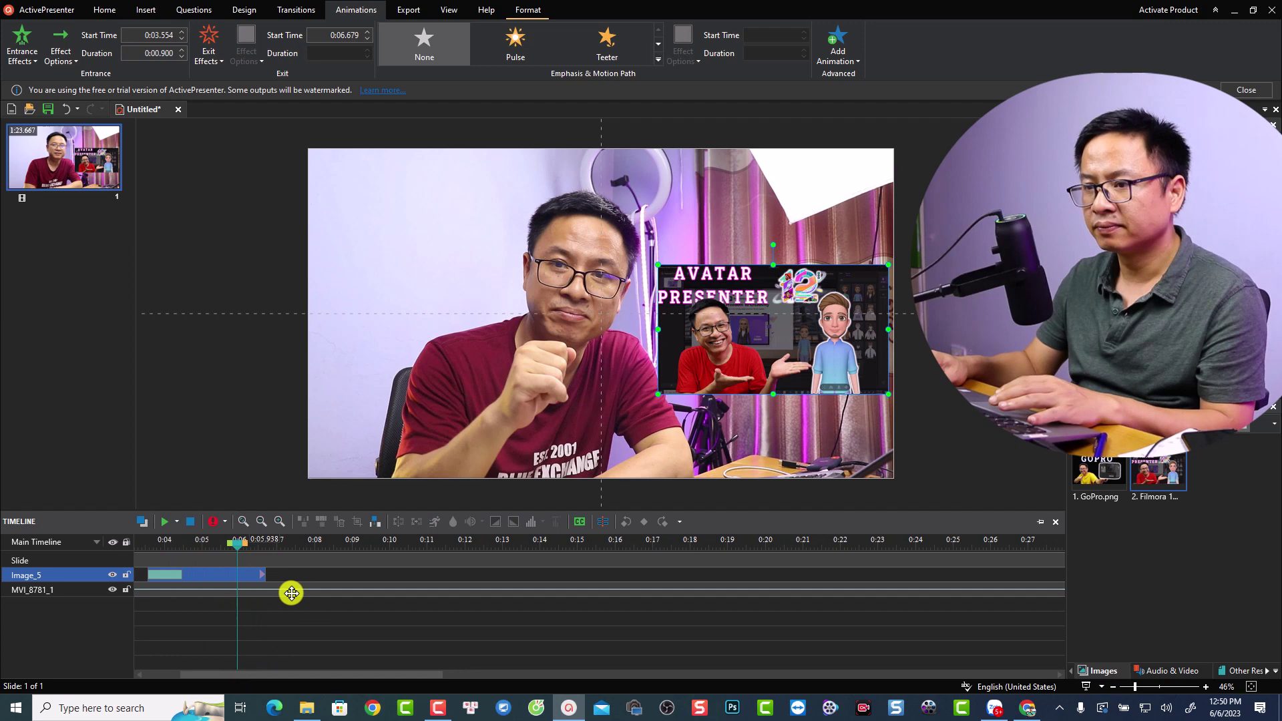
{"action": "left_click", "coordinate": [291, 597]}
{"action": "key", "text": "space"}
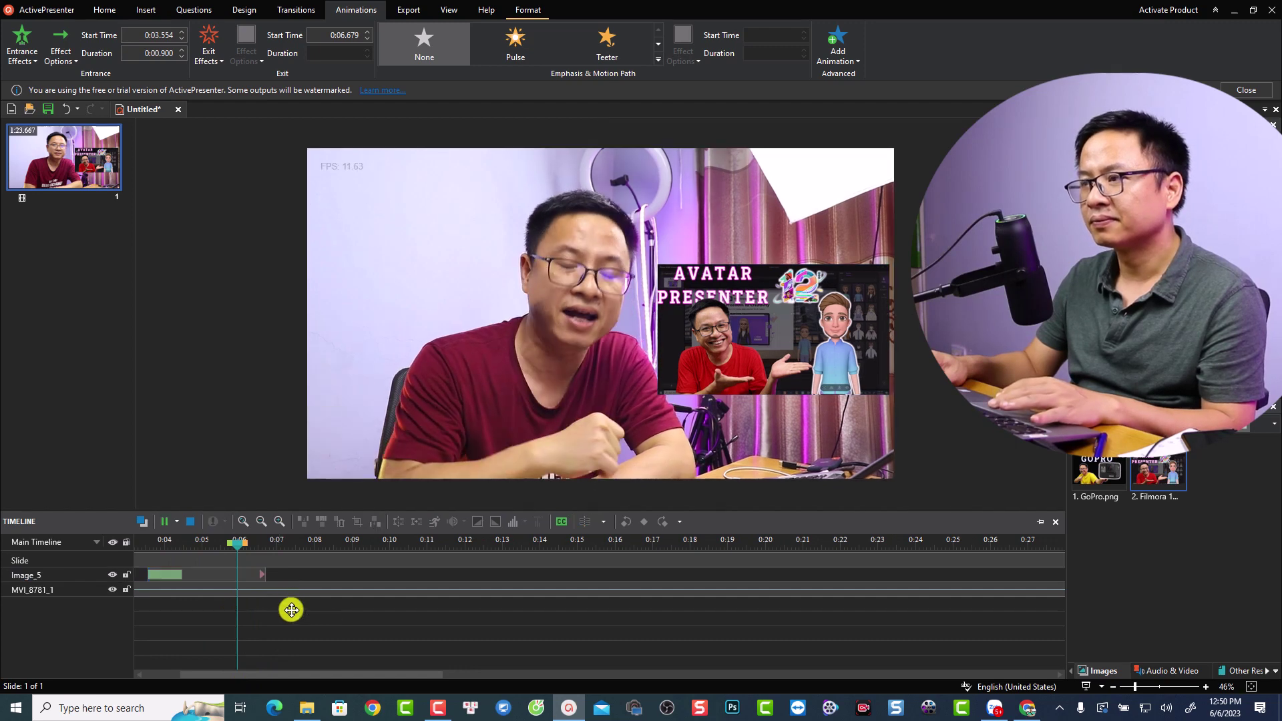
{"action": "key", "text": "space"}
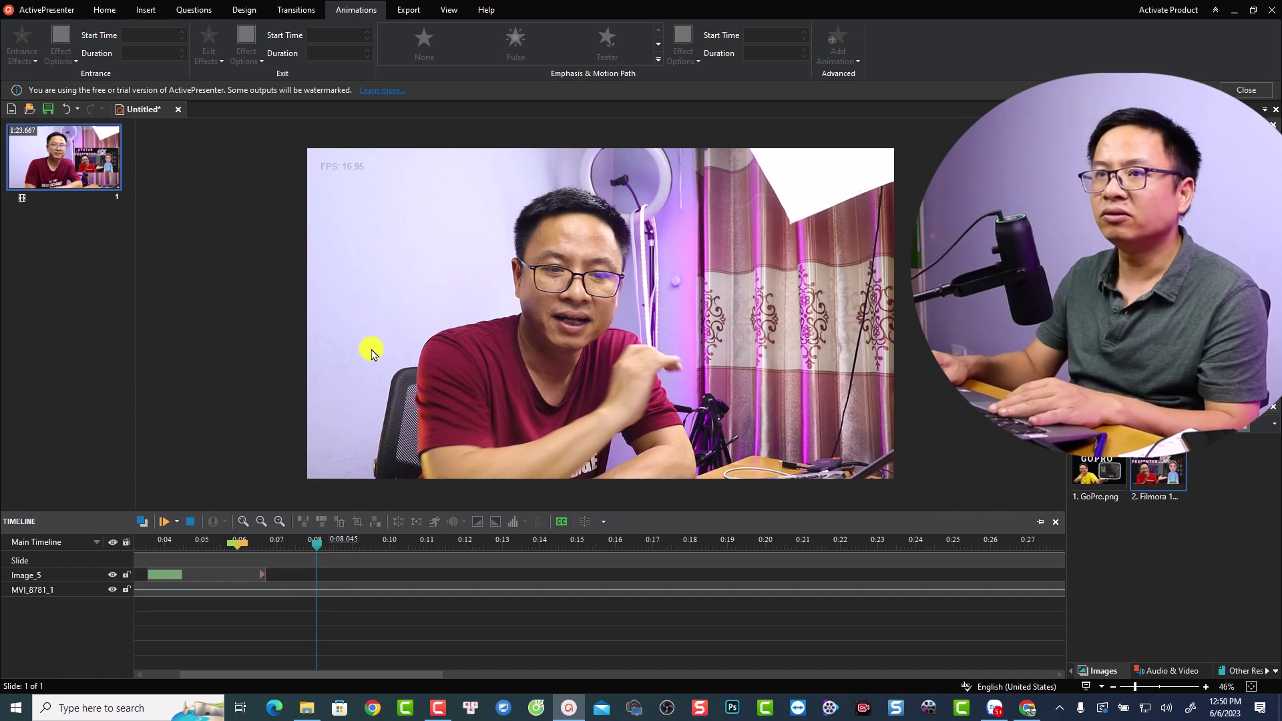
{"action": "left_click", "coordinate": [139, 12]}
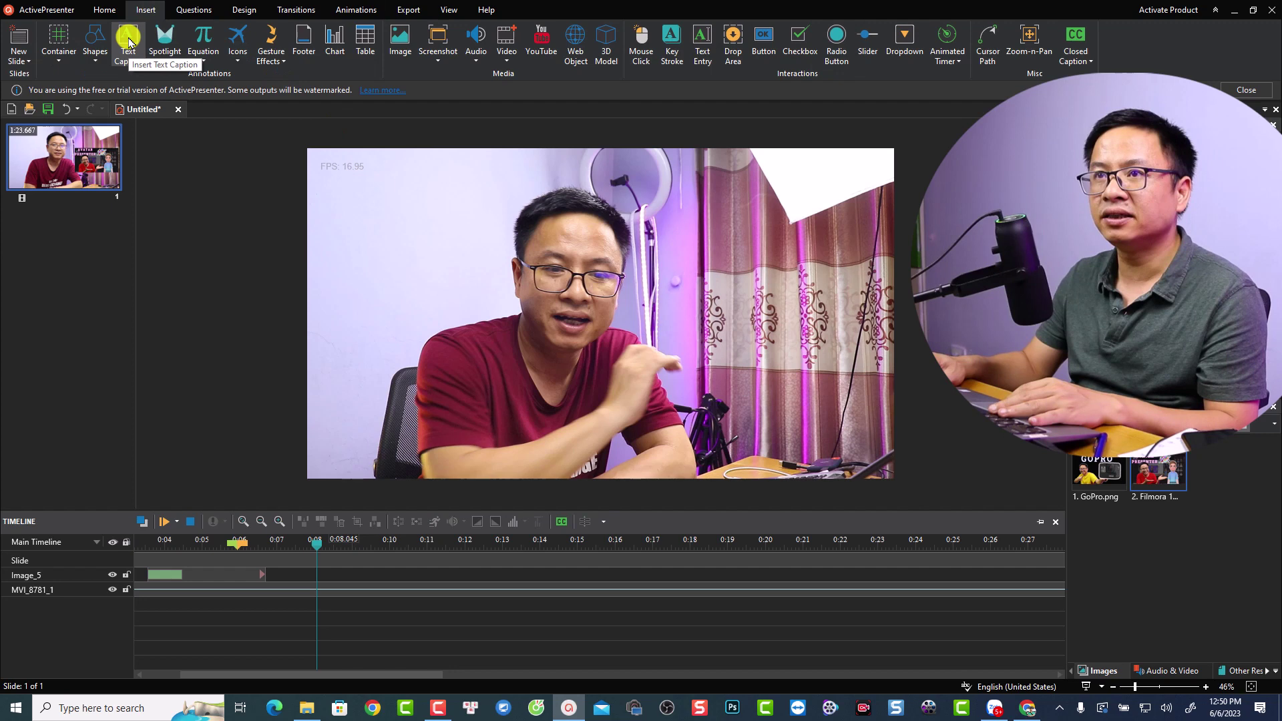
Draw a text caption at the slide's upper left and type the presenter's name.
{"action": "left_click", "coordinate": [129, 42]}
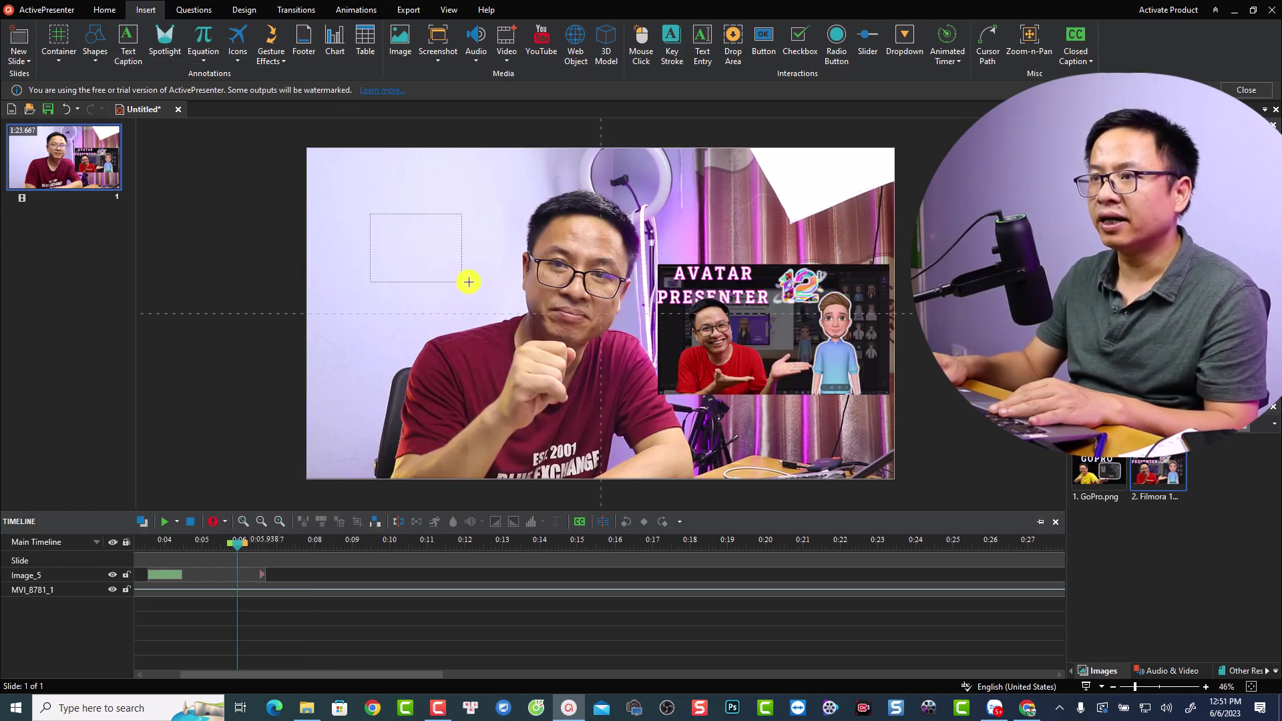
{"action": "left_click_drag", "start_coordinate": [511, 267], "coordinate": [518, 264]}
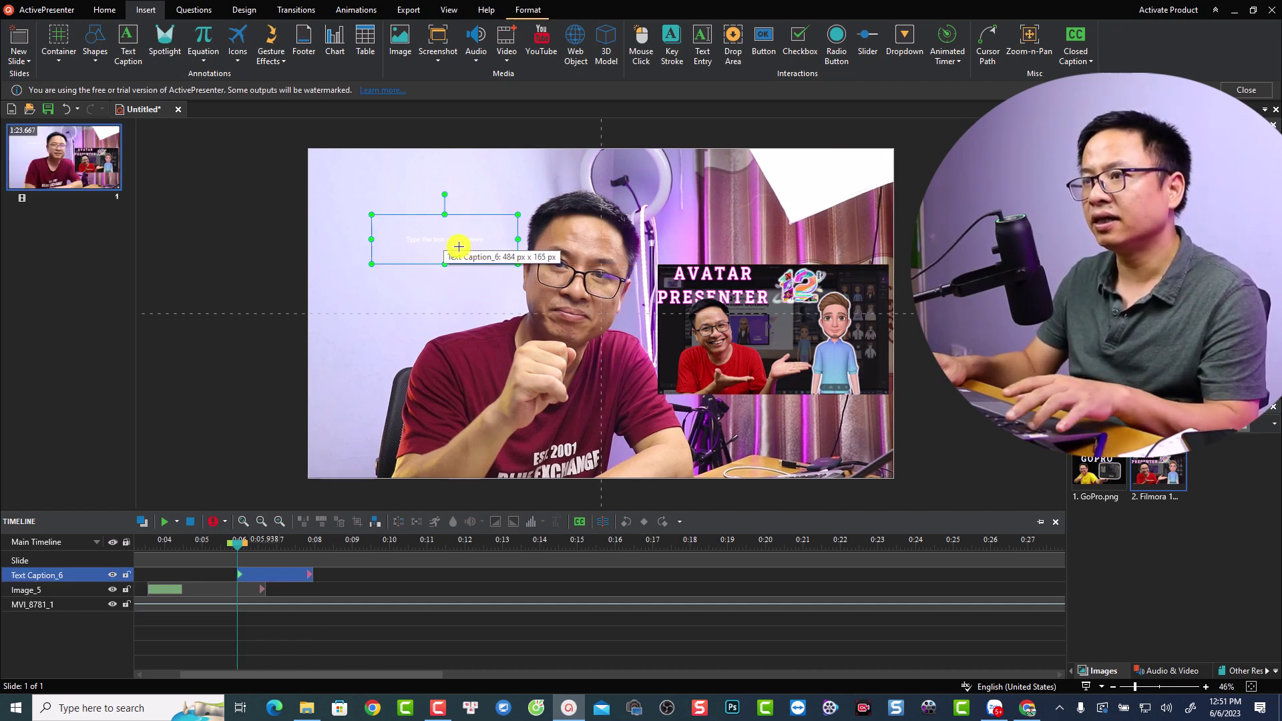
{"action": "left_click", "coordinate": [448, 243]}
{"action": "type", "text": "Jack"}
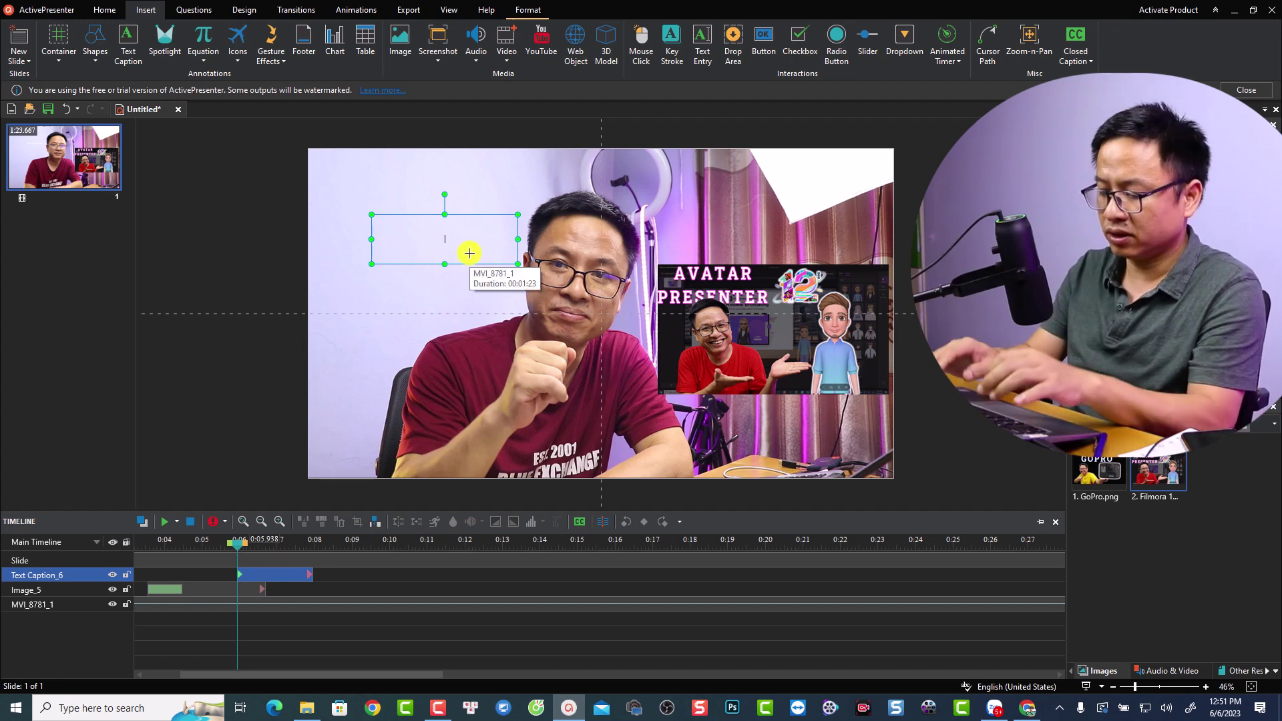
{"action": "type", "text": "y Nguyen"}
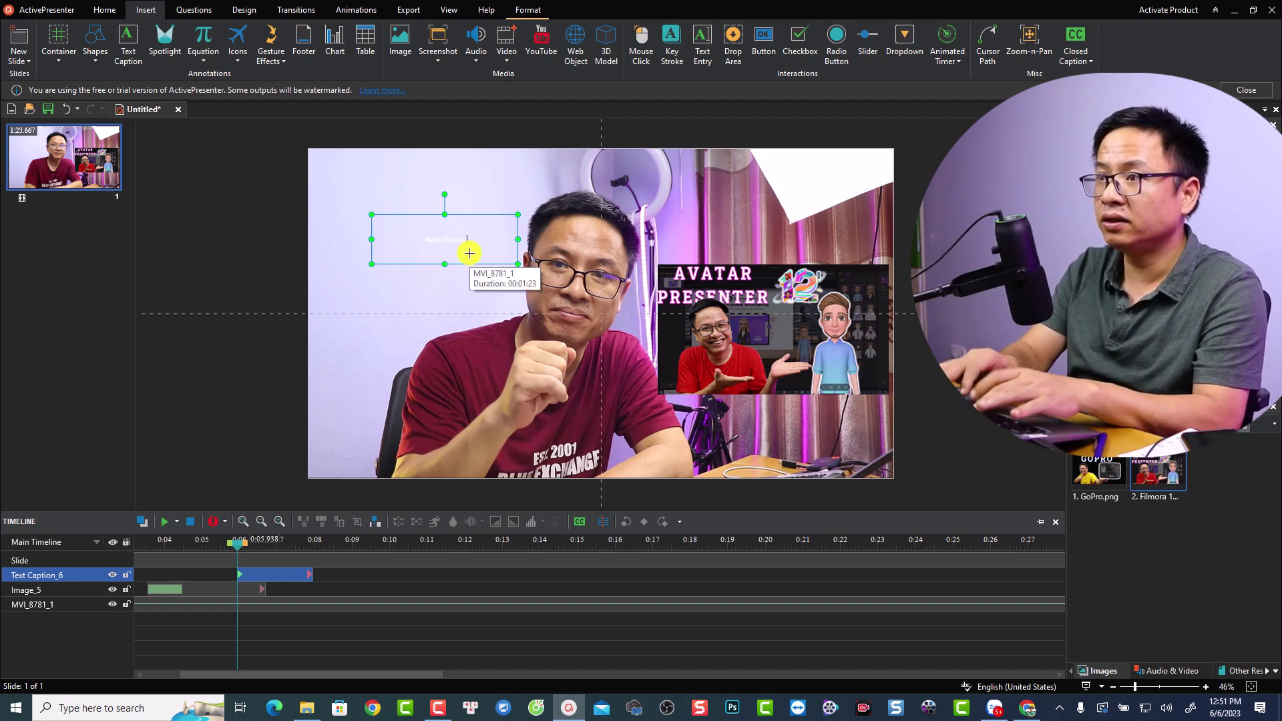
Set the caption text to font size 60 with a yellow highlight color.
{"action": "key", "text": "ctrl+a"}
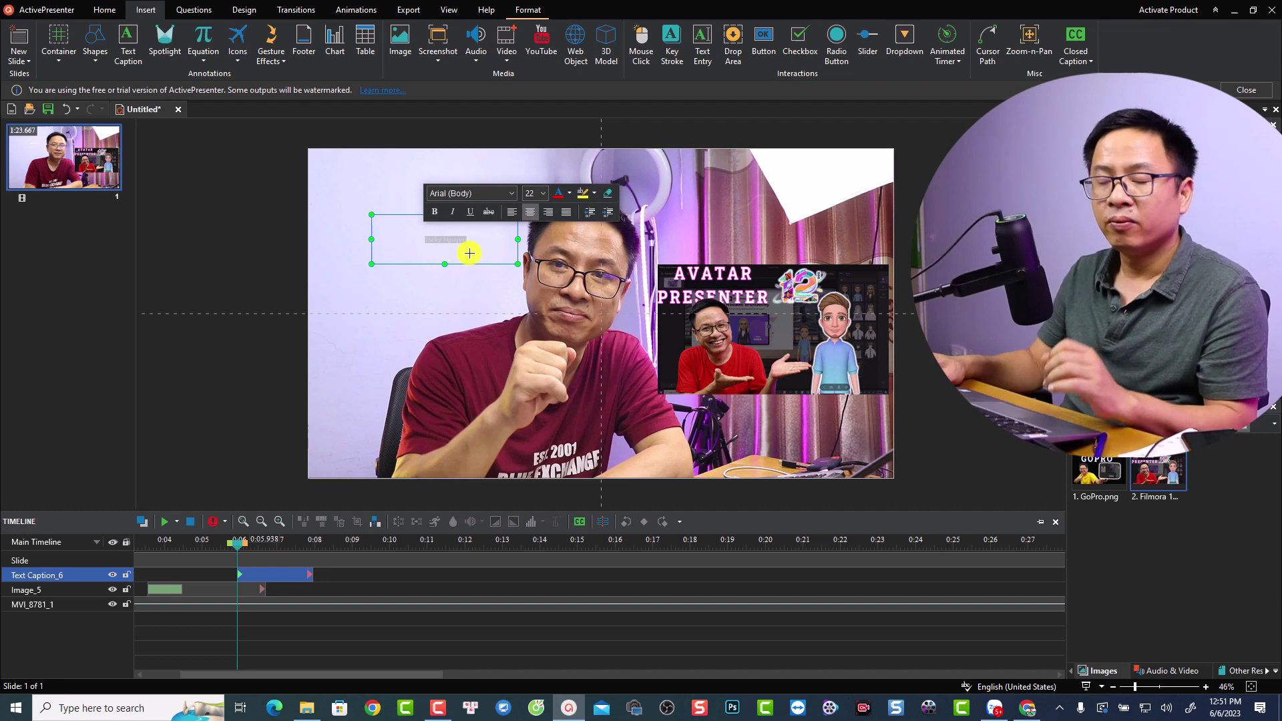
{"action": "left_click", "coordinate": [539, 197]}
{"action": "left_click", "coordinate": [531, 442]}
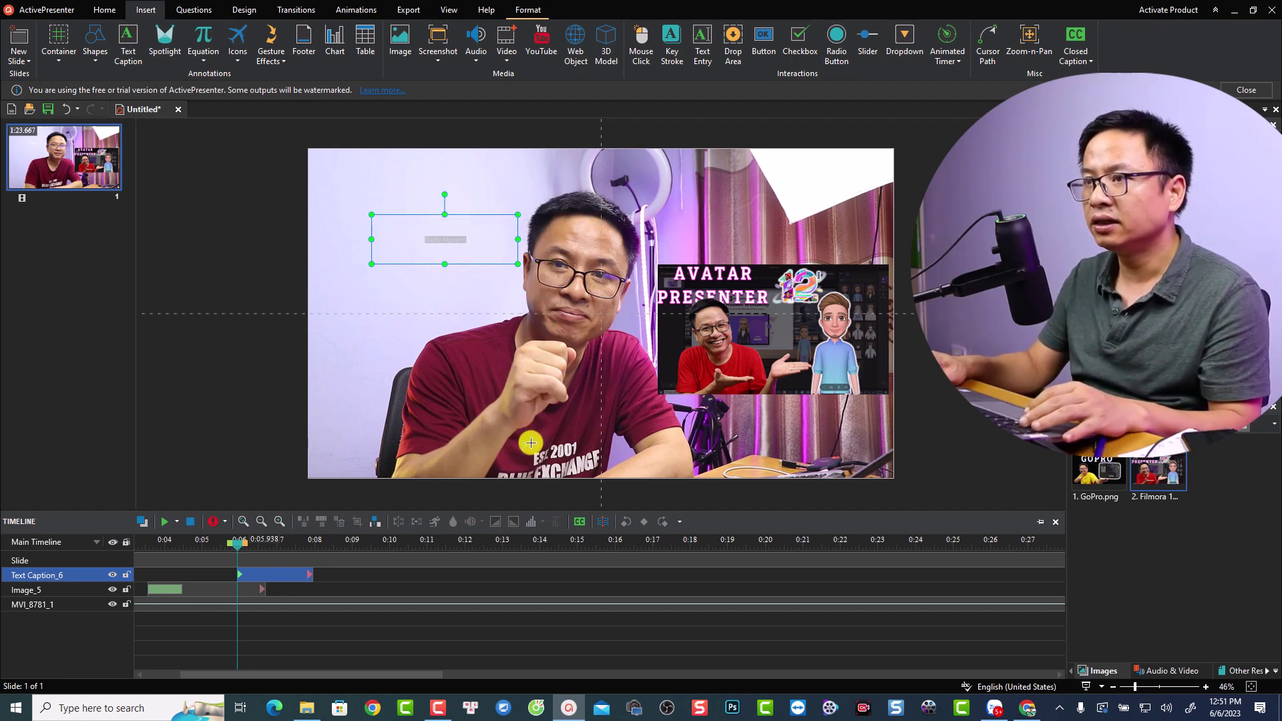
{"action": "left_click", "coordinate": [530, 193]}
{"action": "type", "text": "60"}
{"action": "key", "text": "Return"}
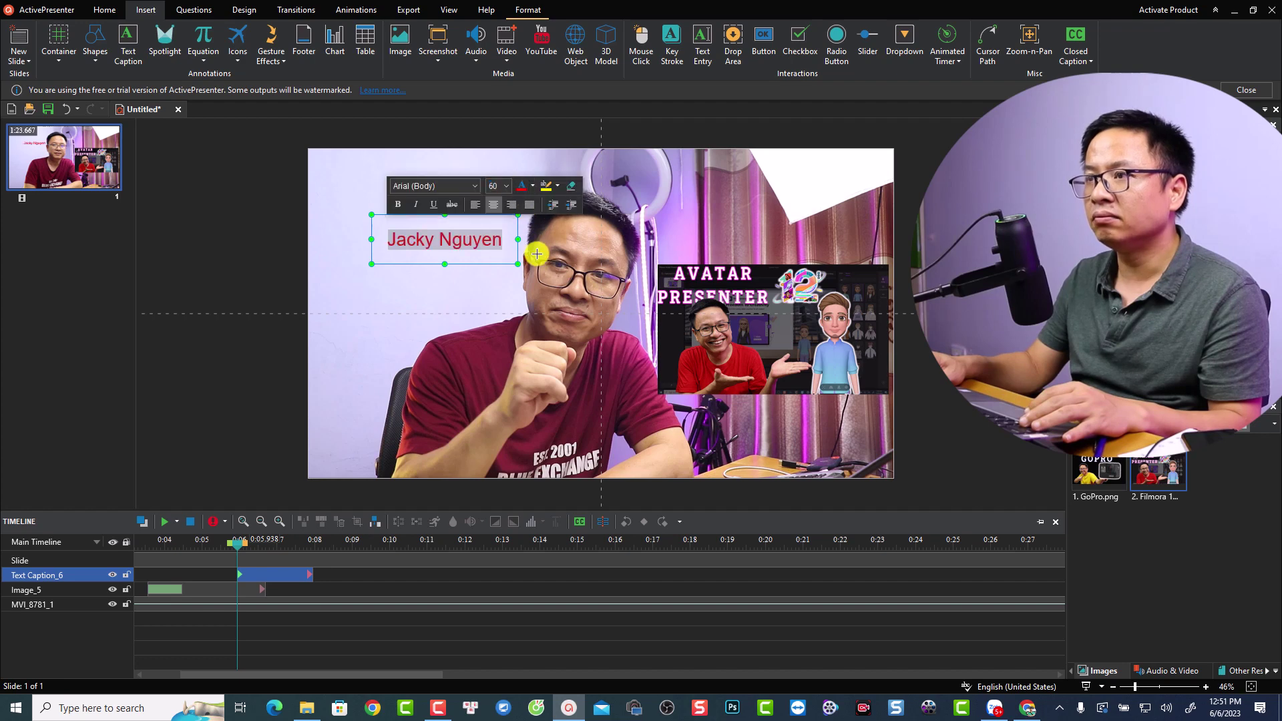
{"action": "left_click", "coordinate": [544, 187]}
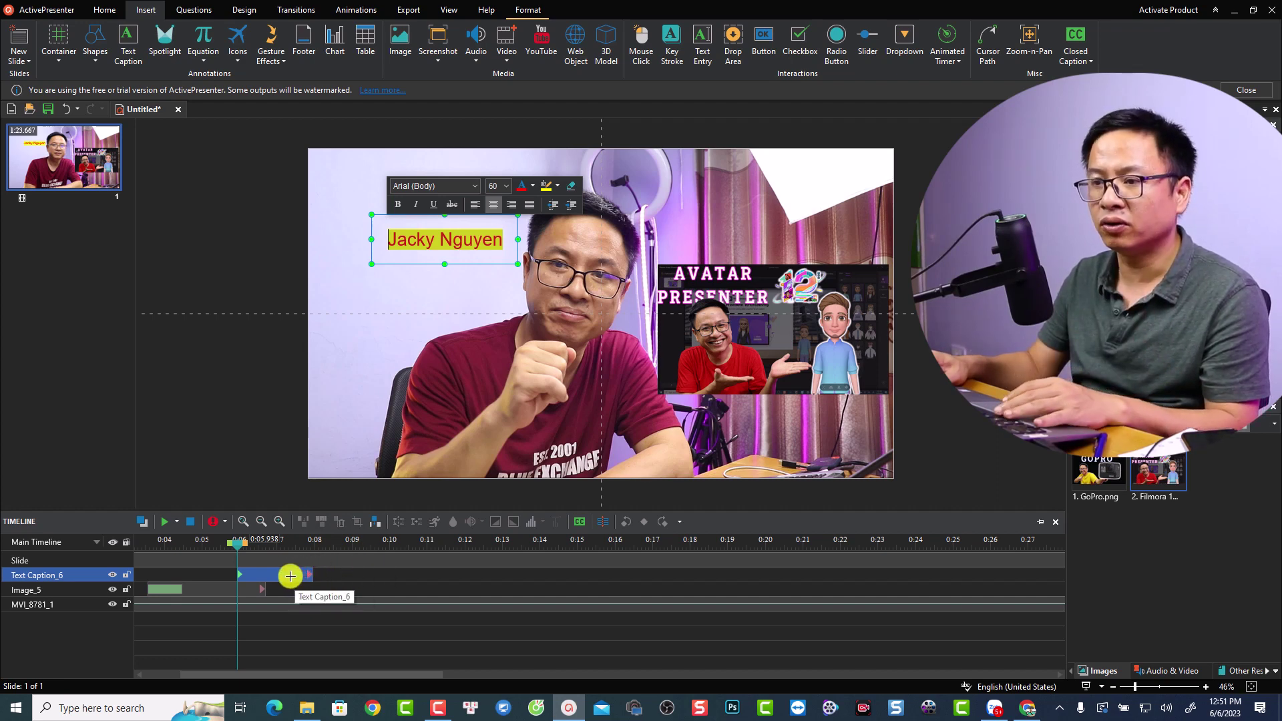
Give the name caption a Blinds entrance effect and a Fly Out exit effect.
{"action": "left_click", "coordinate": [344, 10]}
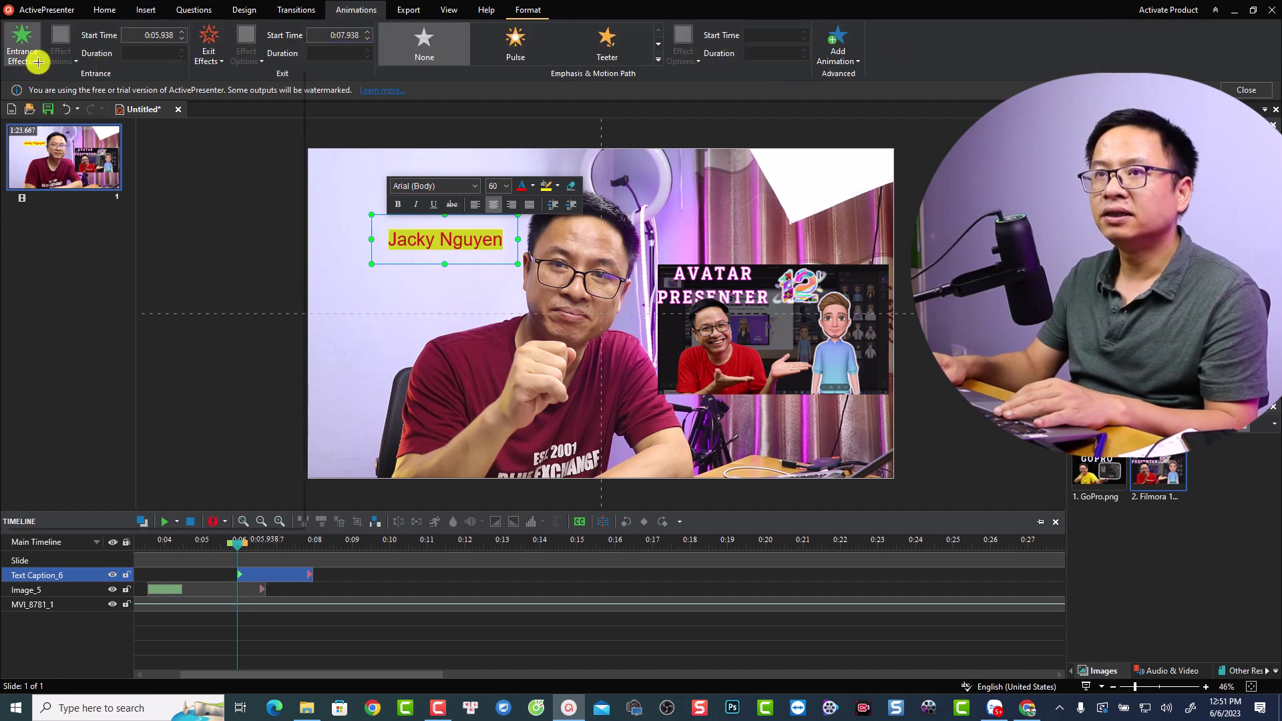
{"action": "left_click", "coordinate": [27, 40]}
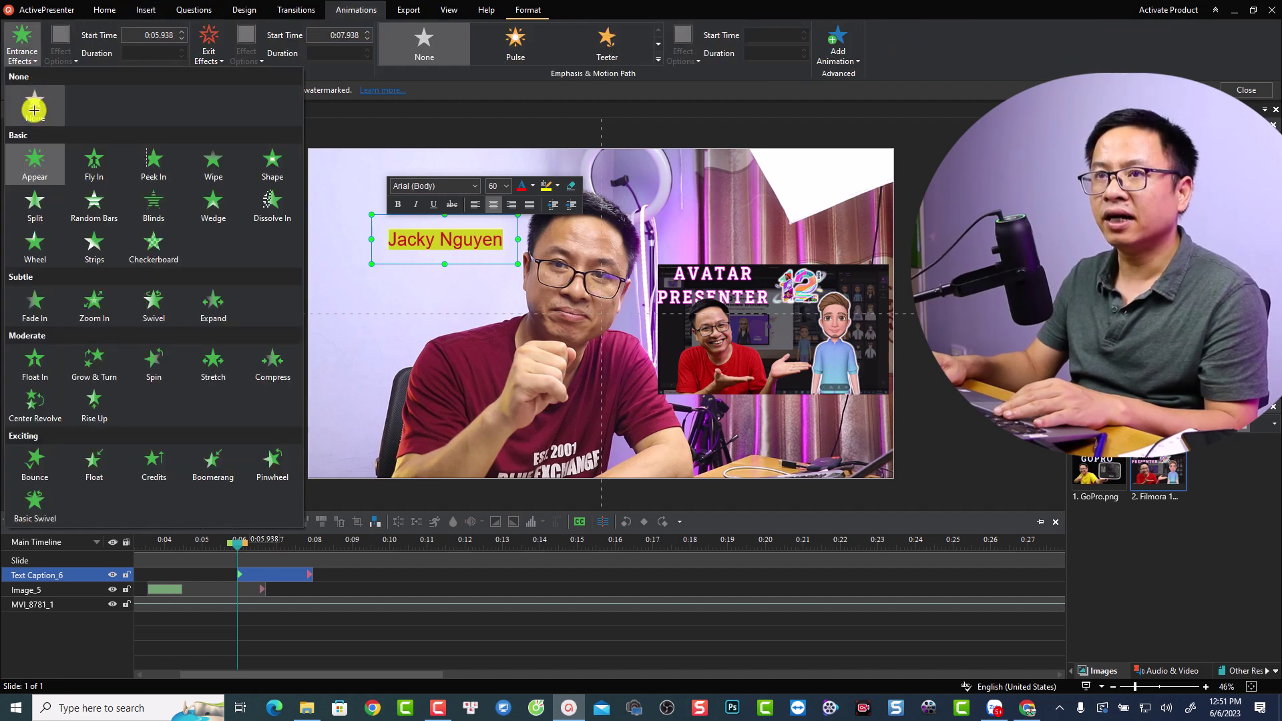
{"action": "left_click", "coordinate": [153, 211]}
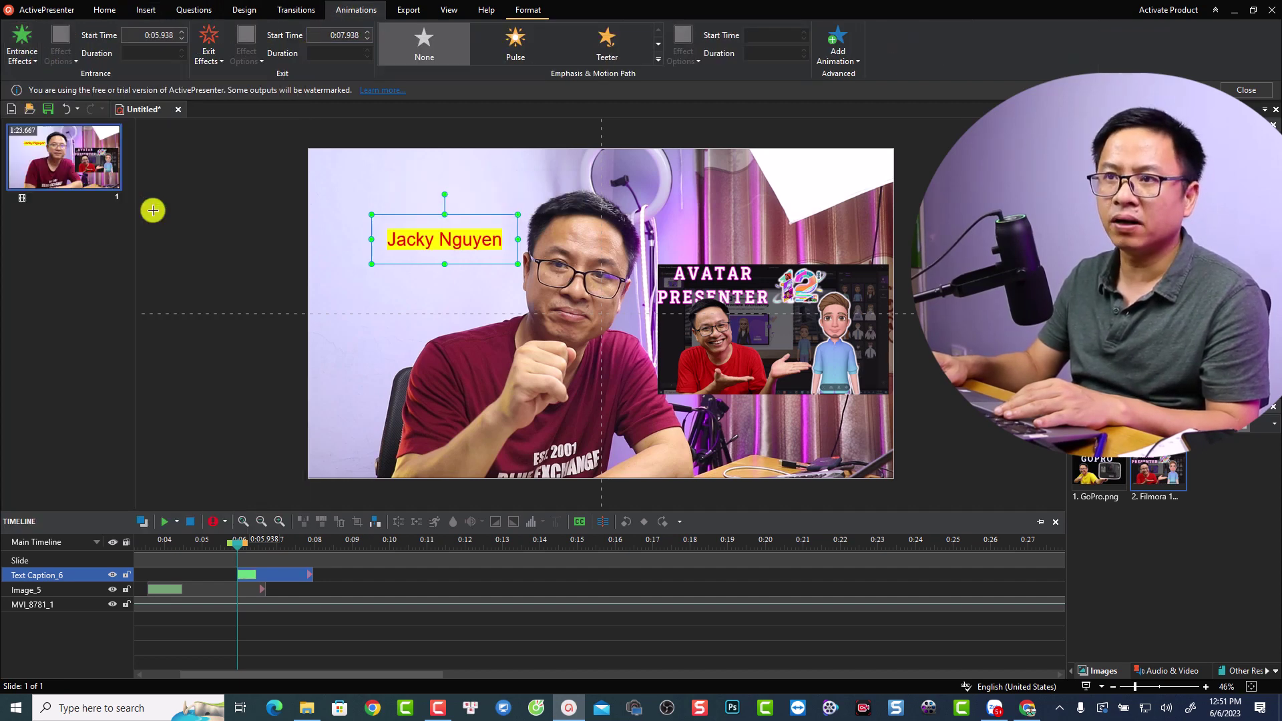
{"action": "left_click", "coordinate": [218, 59]}
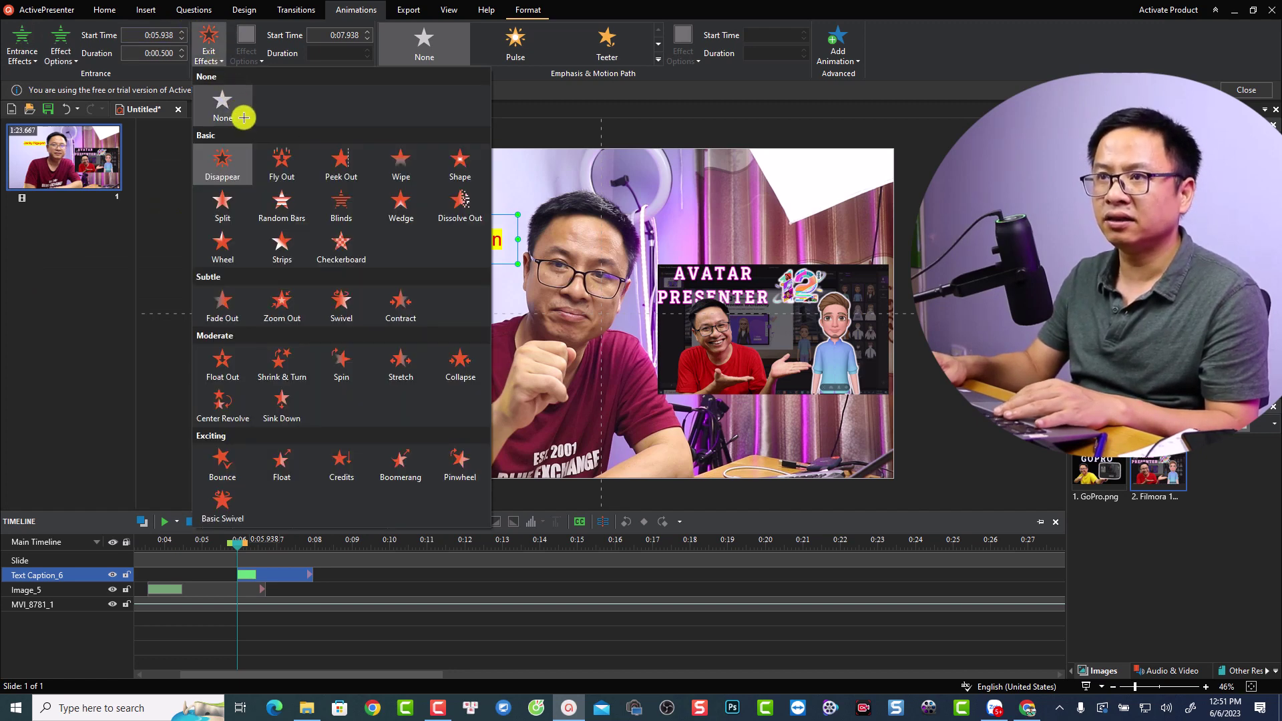
{"action": "left_click", "coordinate": [281, 164]}
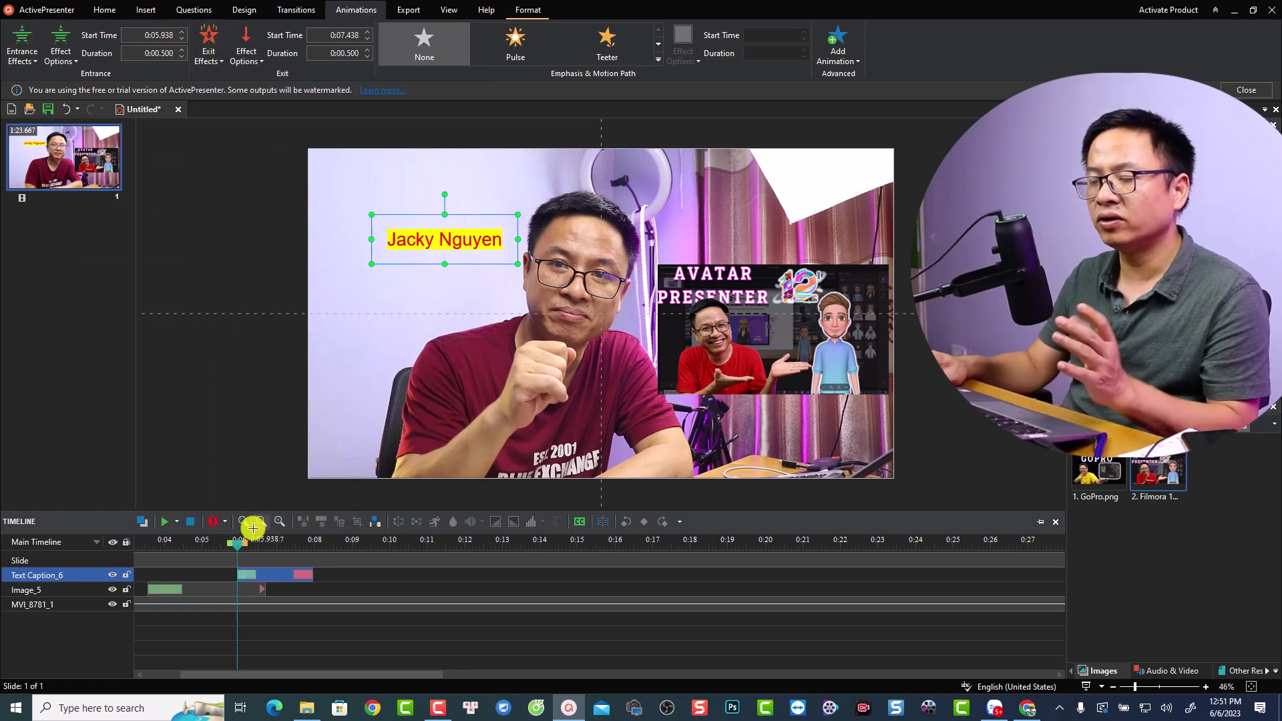
Preview the caption animation from 0:06.827, then stop playback.
{"action": "mouse_move", "coordinate": [242, 565]}
{"action": "left_mouse_down"}
{"action": "mouse_move", "coordinate": [213, 565]}
{"action": "mouse_move", "coordinate": [315, 582]}
{"action": "left_mouse_up"}
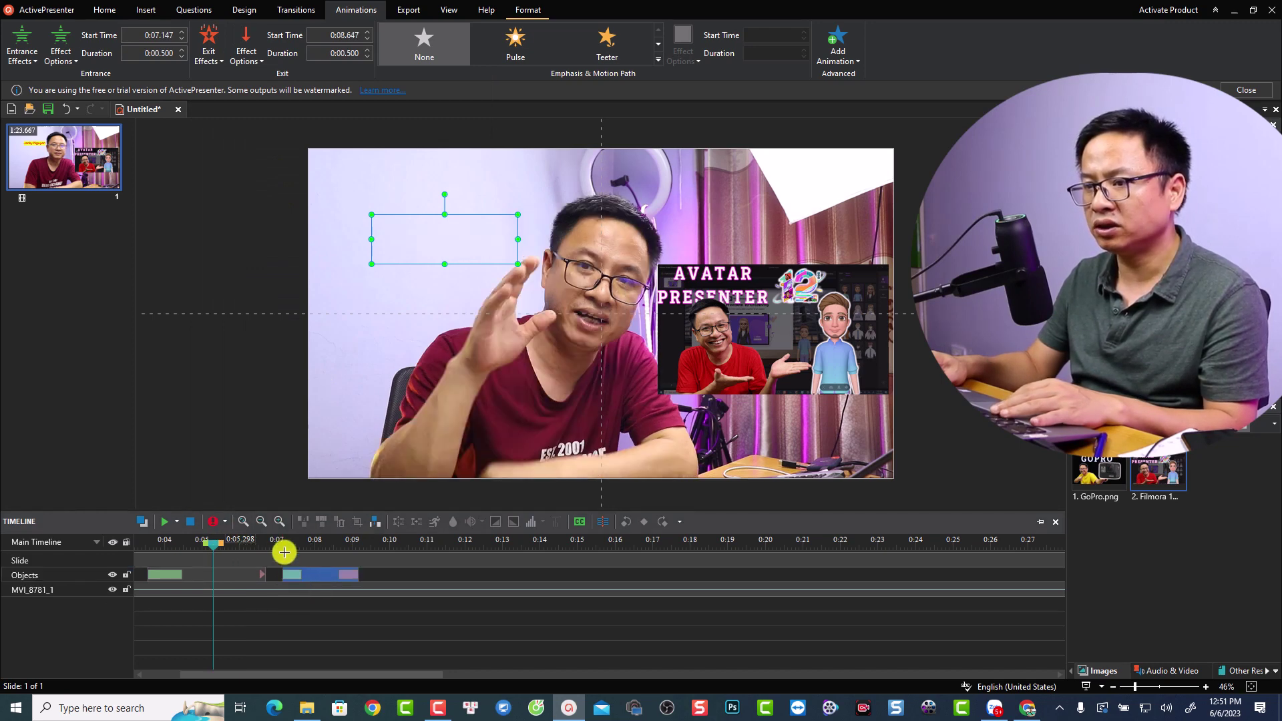
{"action": "left_click", "coordinate": [270, 545]}
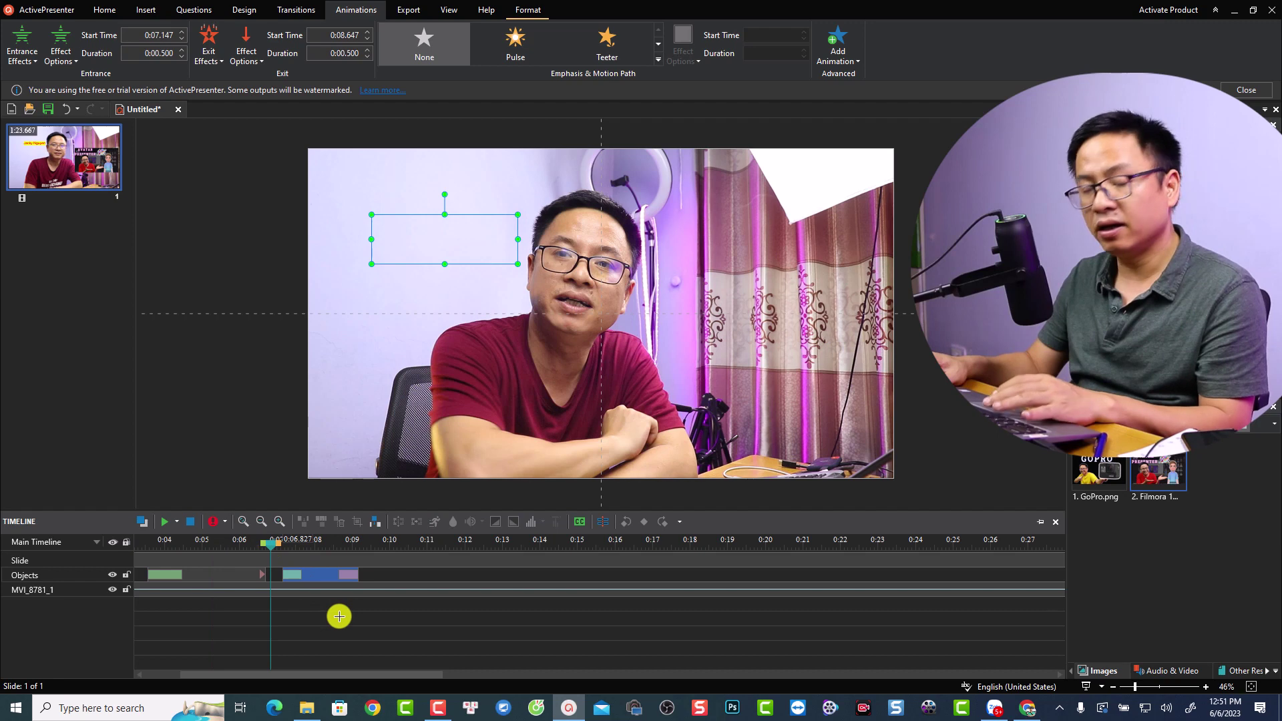
{"action": "key", "text": "space"}
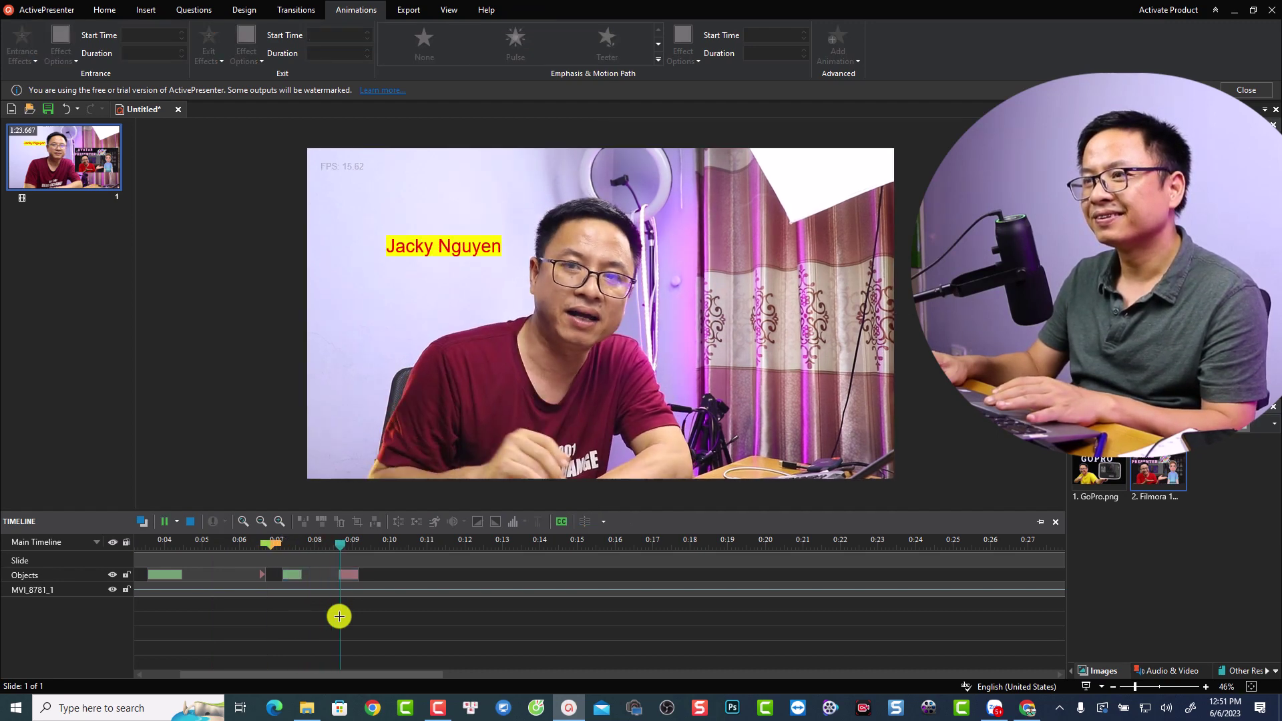
{"action": "key", "text": "space"}
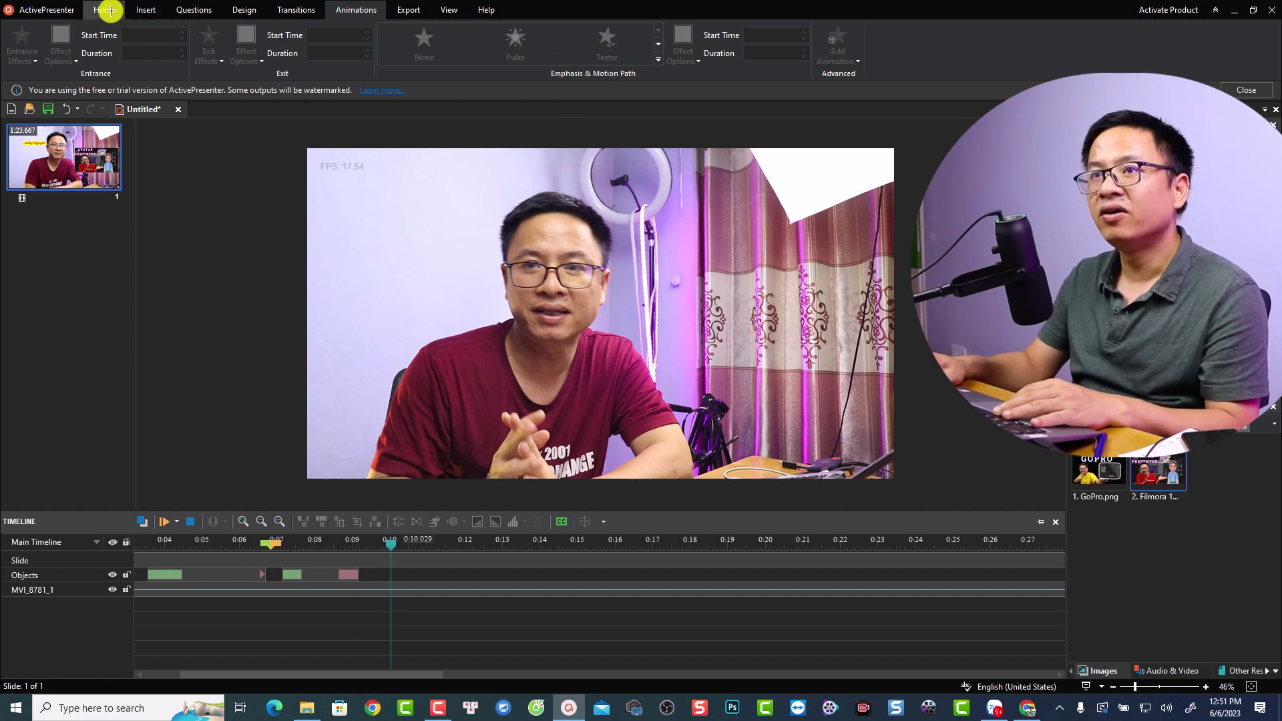
Look through the Insert shapes gallery and close it without adding a shape.
{"action": "left_click", "coordinate": [147, 10]}
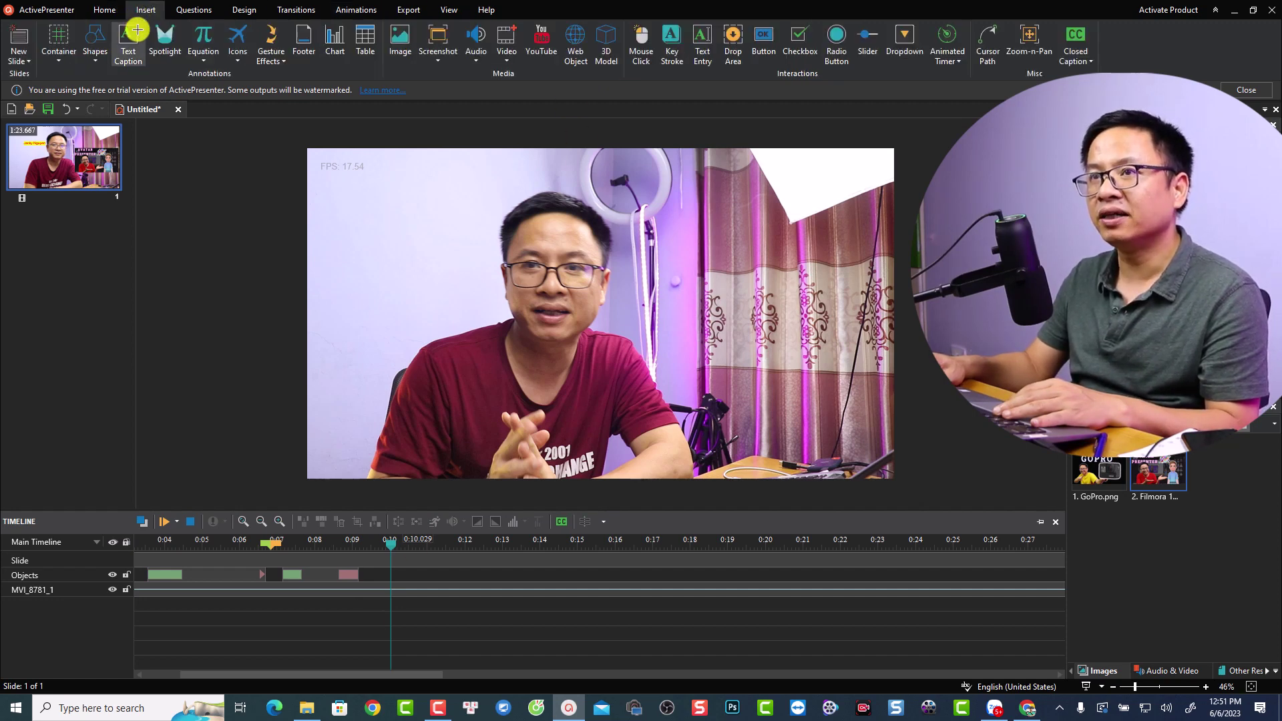
{"action": "left_click", "coordinate": [94, 53]}
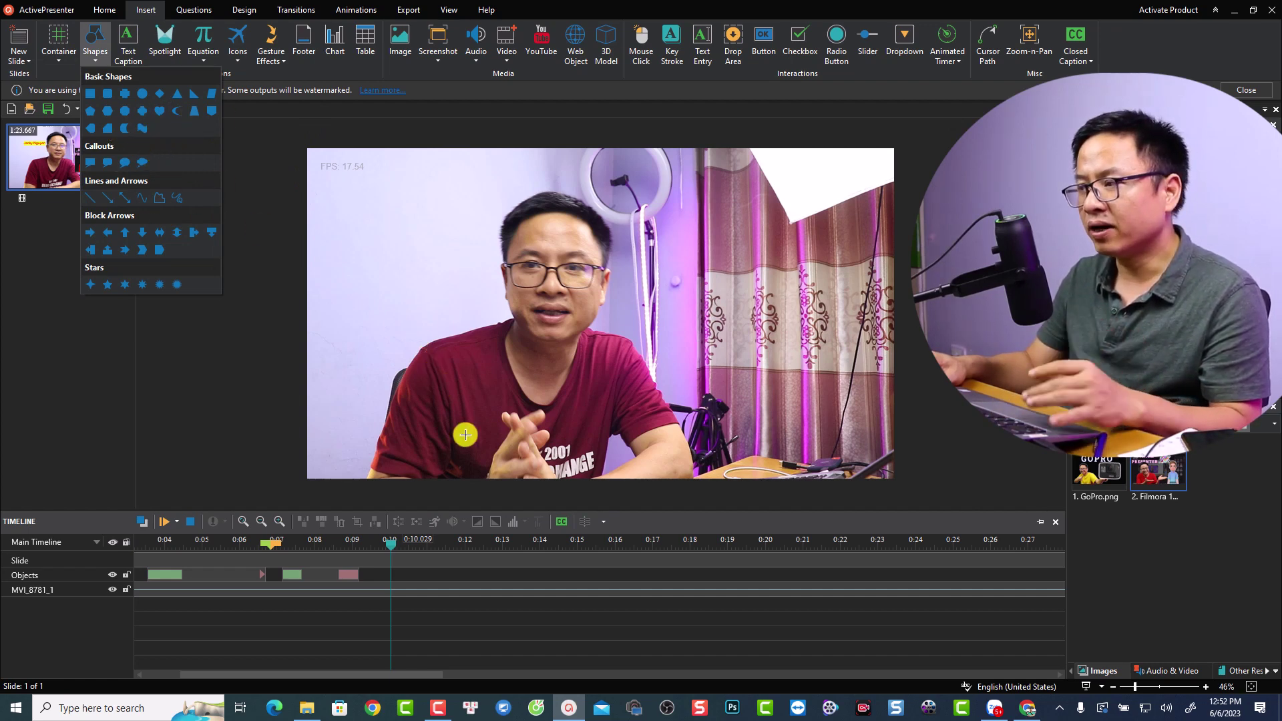
{"action": "left_click", "coordinate": [524, 584]}
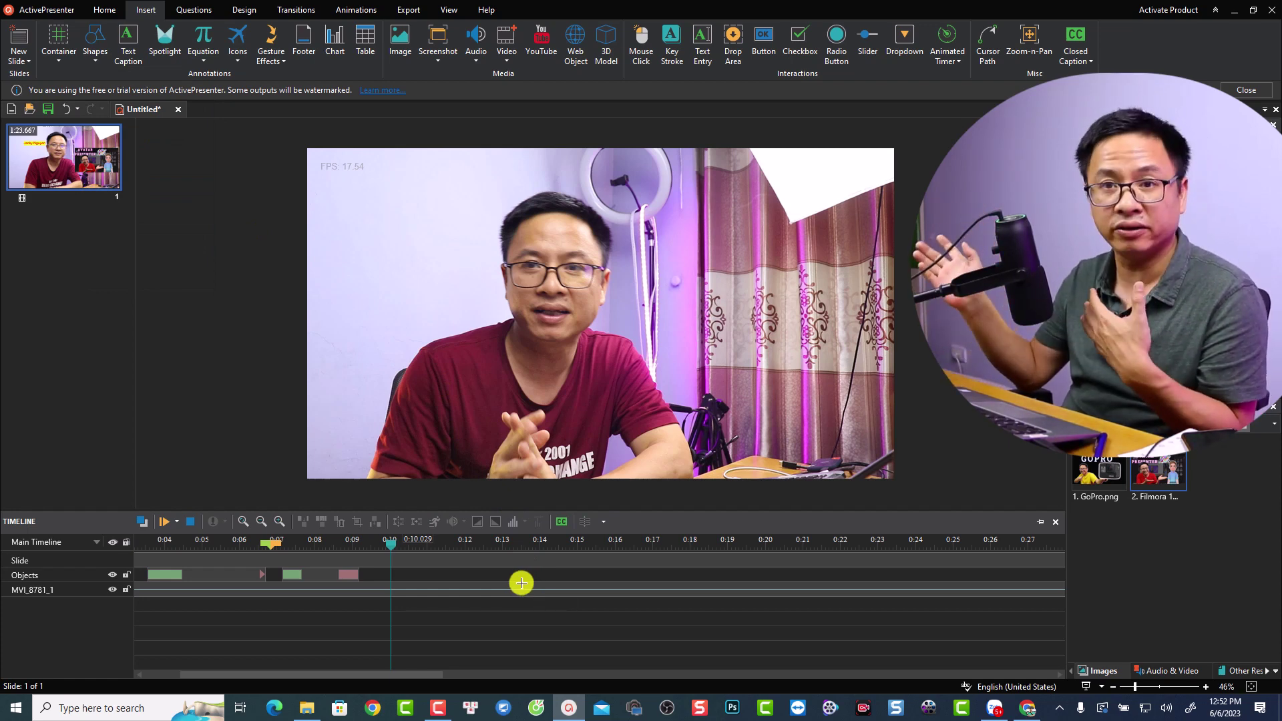
Trim the MVI_8781_1 video clip to end at about 0:14.
{"action": "scroll", "coordinate": [521, 583], "scroll_direction": "down", "scroll_amount": 5}
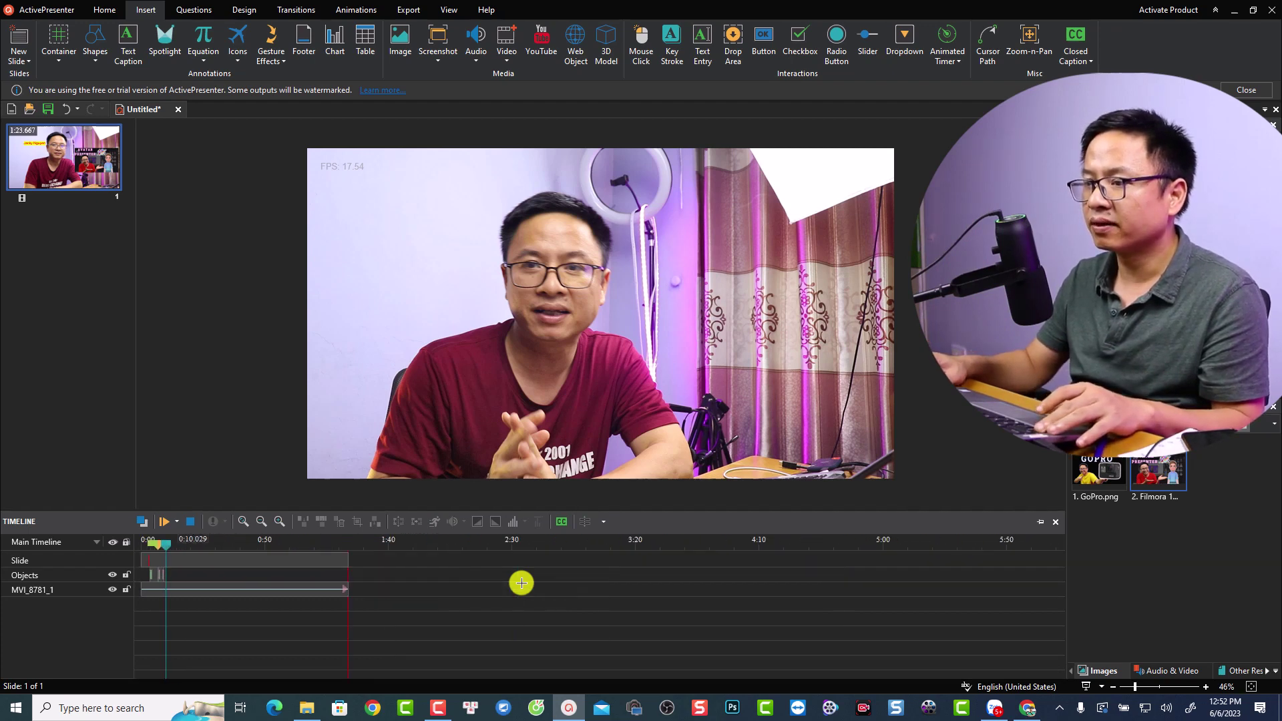
{"action": "left_click", "coordinate": [343, 591]}
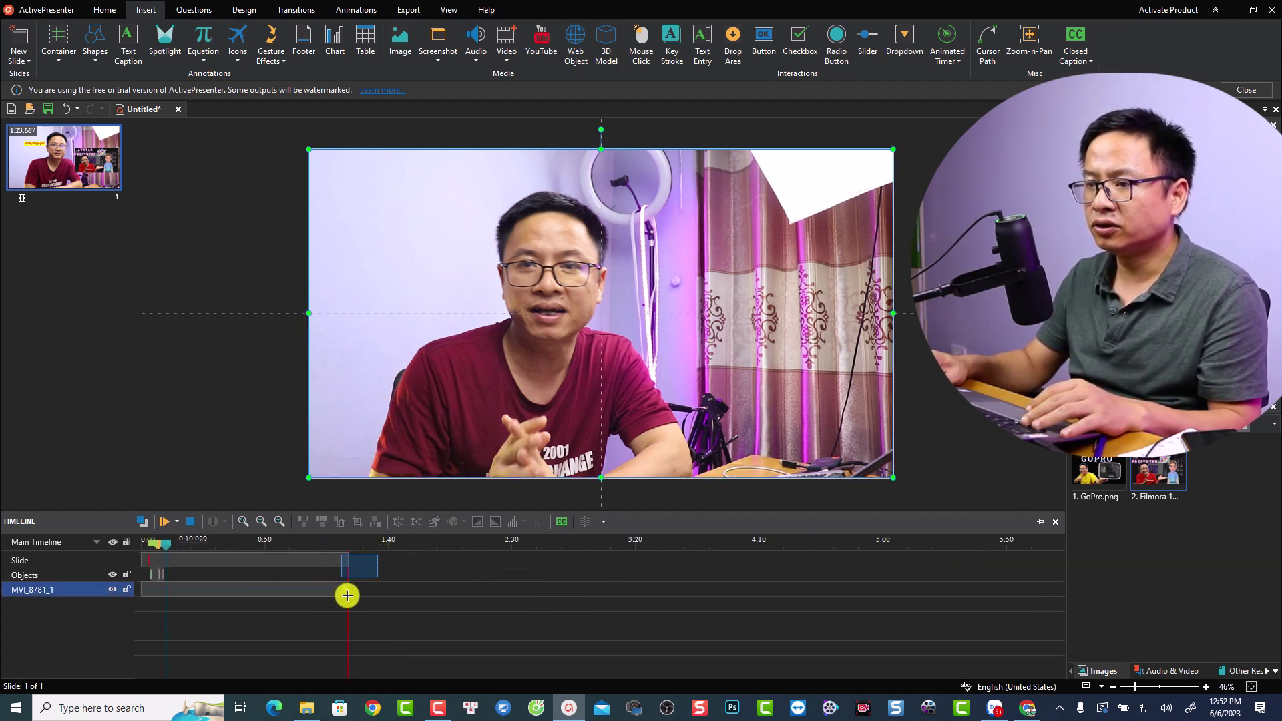
{"action": "left_click_drag", "start_coordinate": [330, 591], "coordinate": [195, 588]}
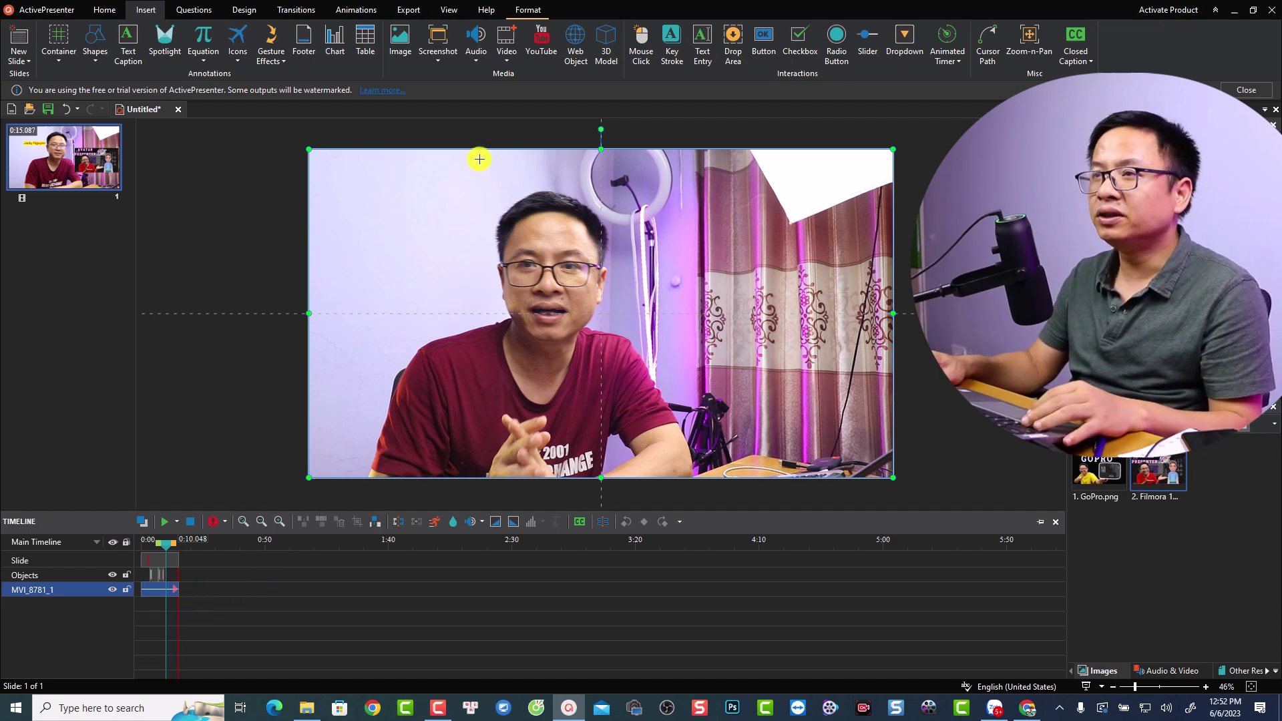
{"action": "left_click", "coordinate": [405, 8]}
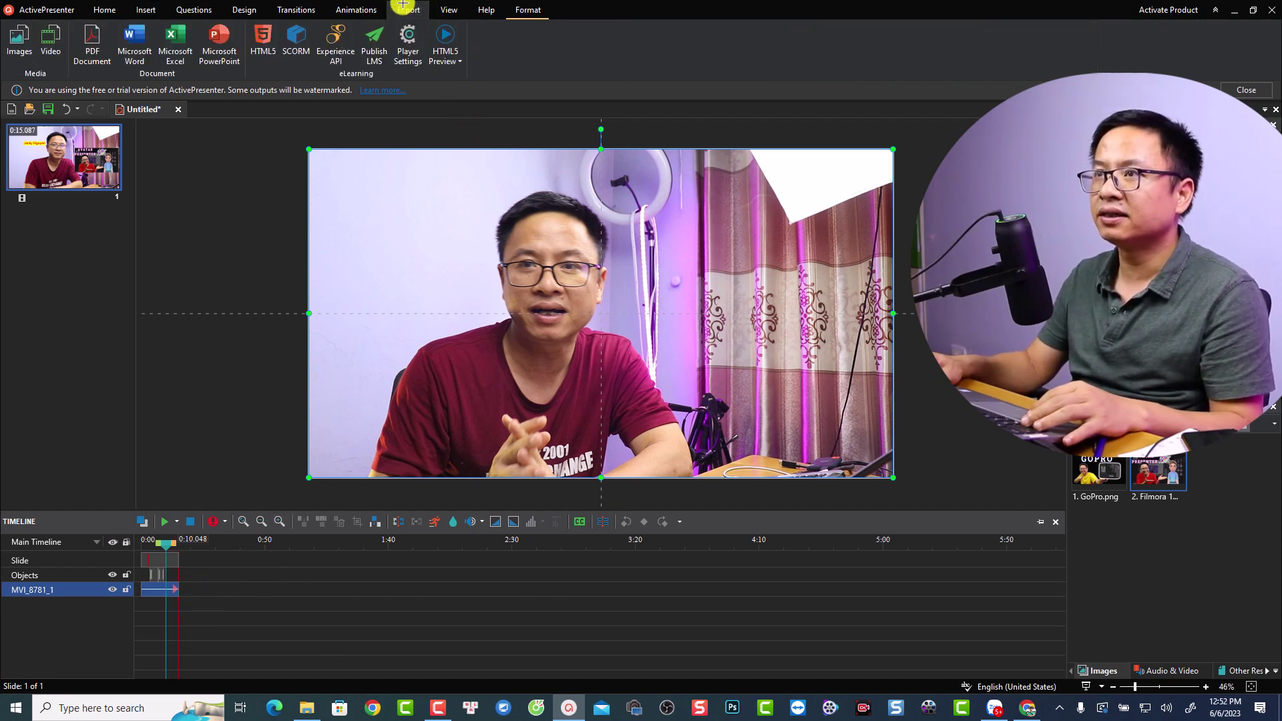
Set the video export output to Example video.mp4 in Desktop's Add Text and Image to video folder.
{"action": "left_click", "coordinate": [50, 40]}
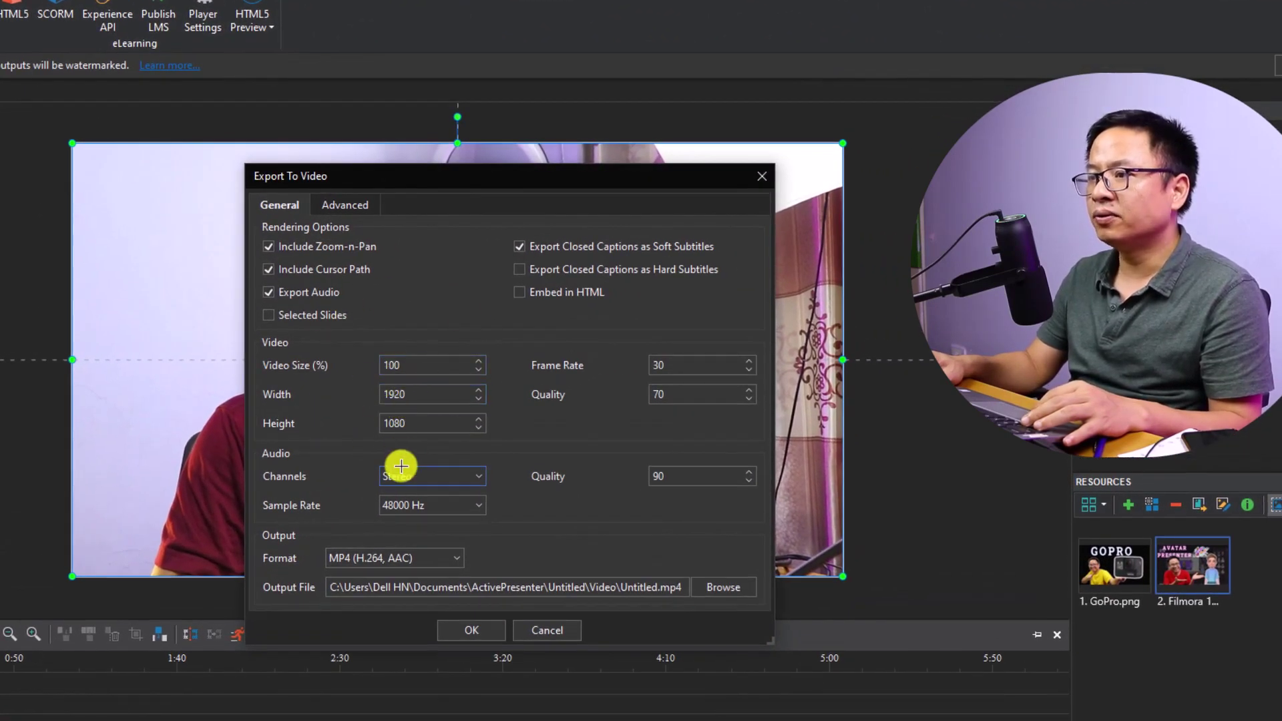
{"action": "left_click", "coordinate": [695, 586]}
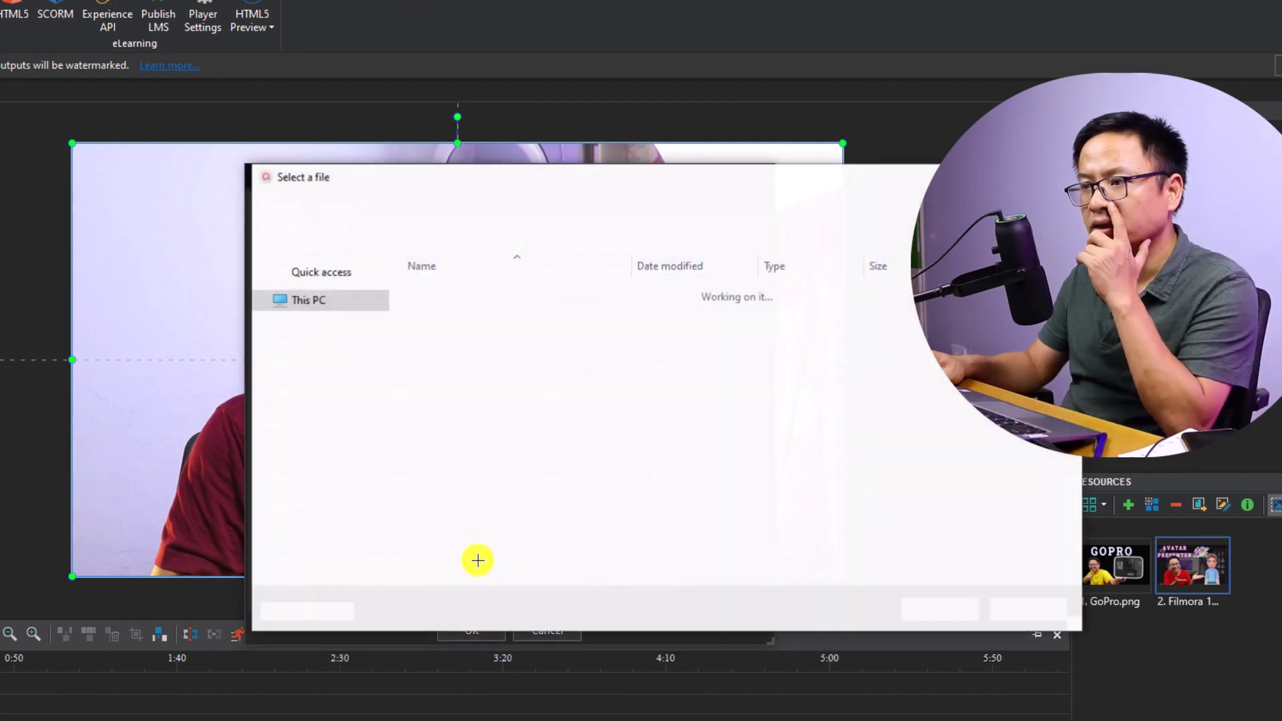
{"action": "type", "text": "E"}
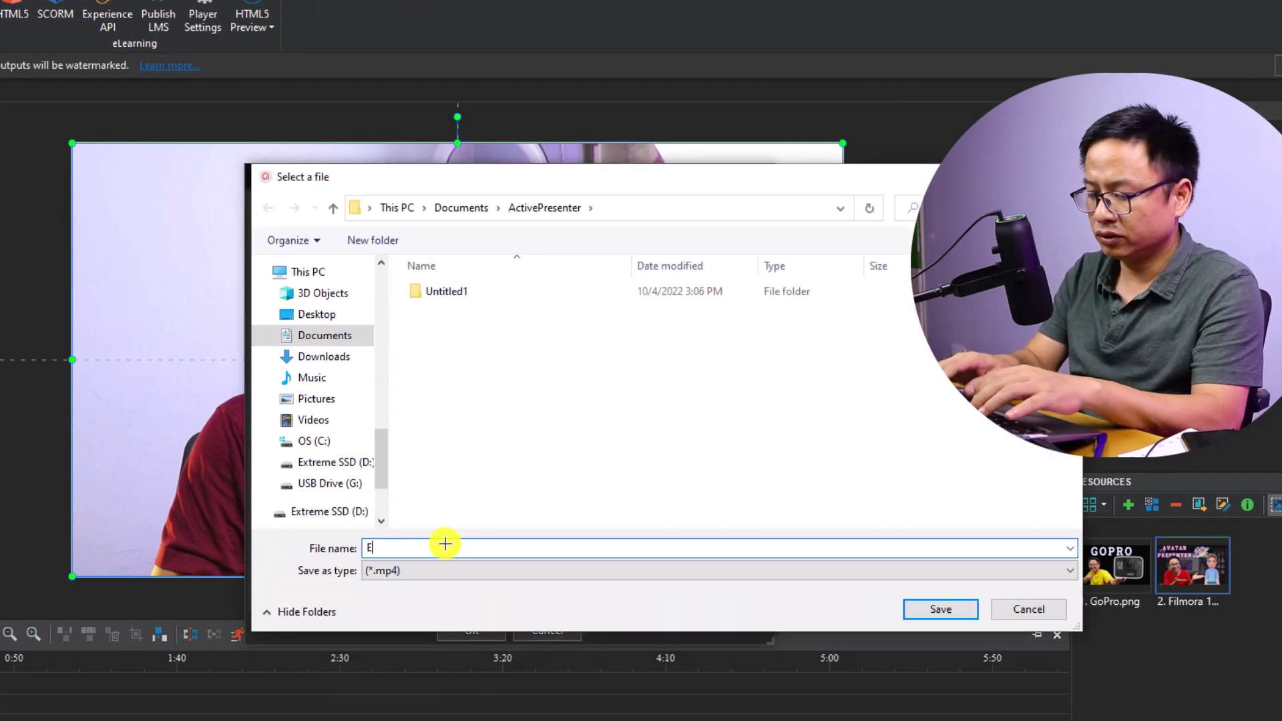
{"action": "type", "text": "xample video"}
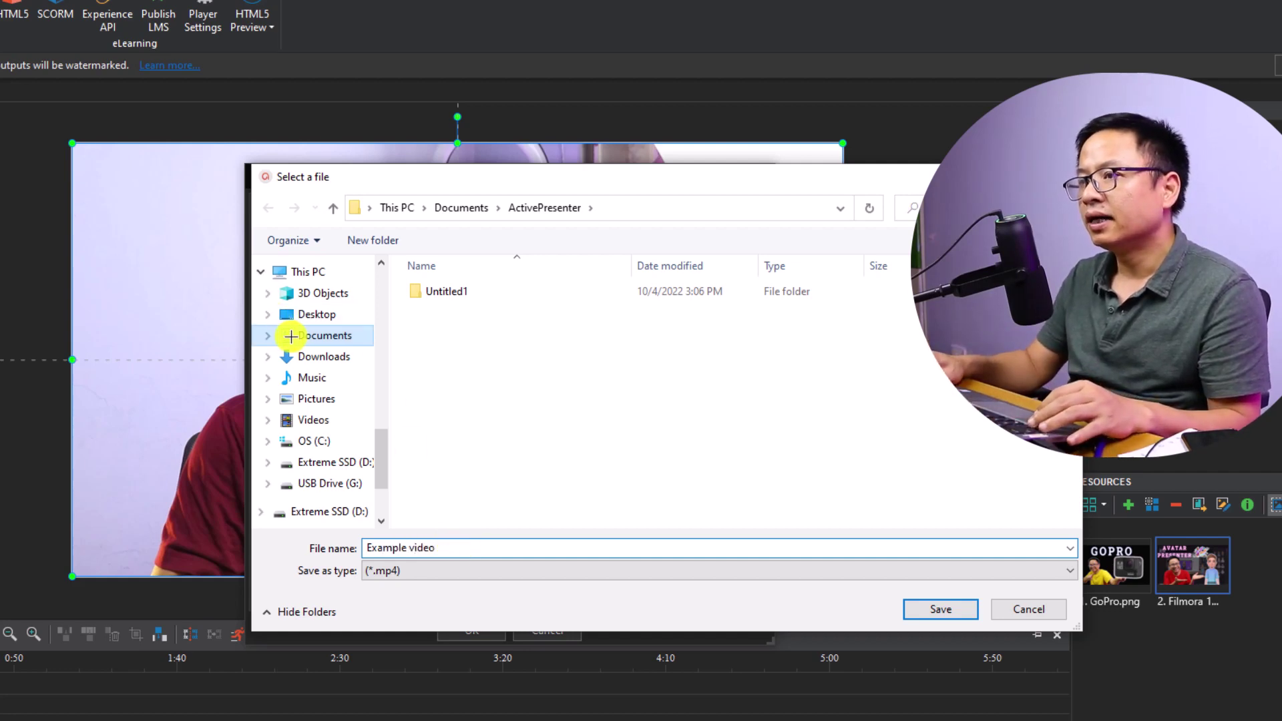
{"action": "left_click", "coordinate": [314, 314]}
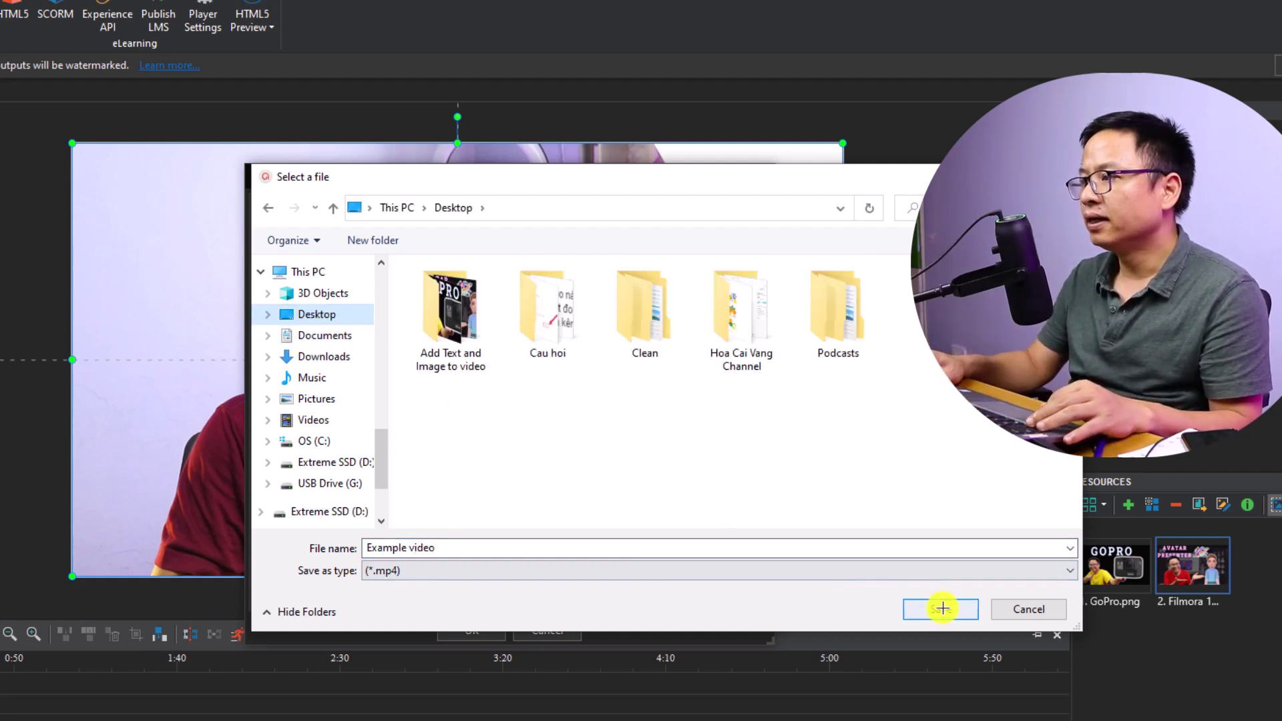
{"action": "left_click", "coordinate": [464, 290]}
{"action": "double_click", "coordinate": [465, 289]}
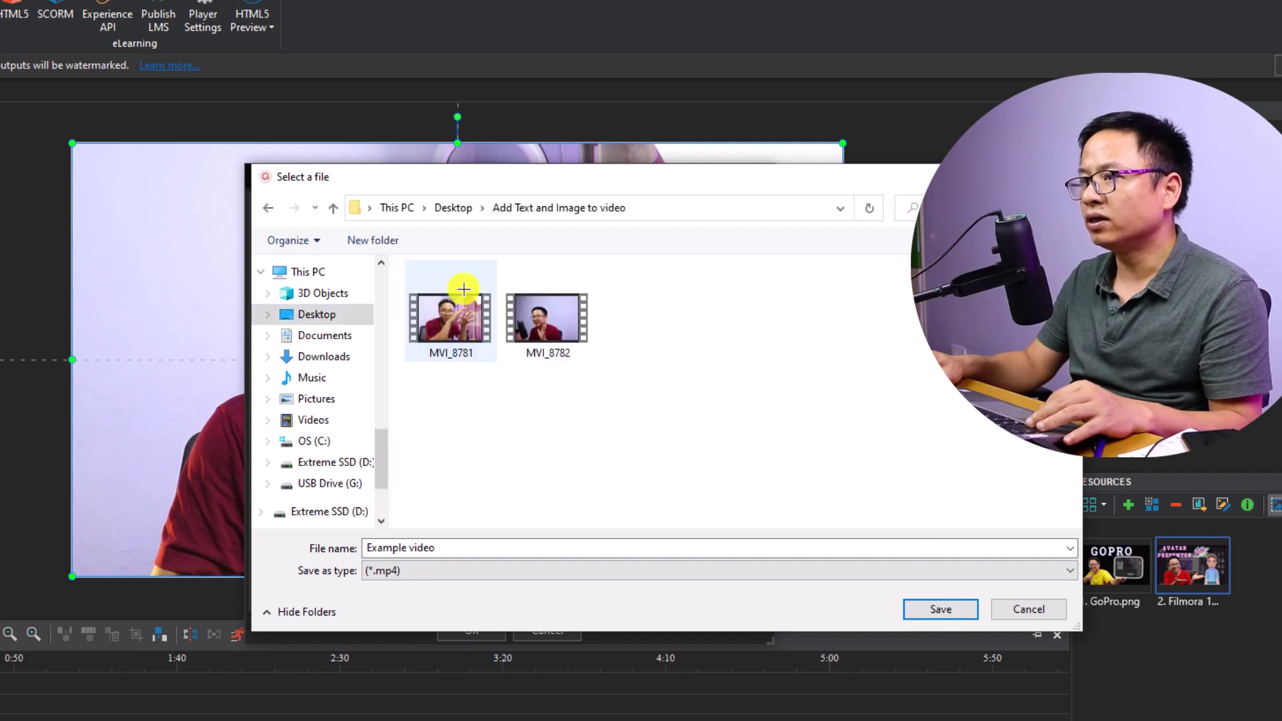
{"action": "left_click", "coordinate": [933, 610]}
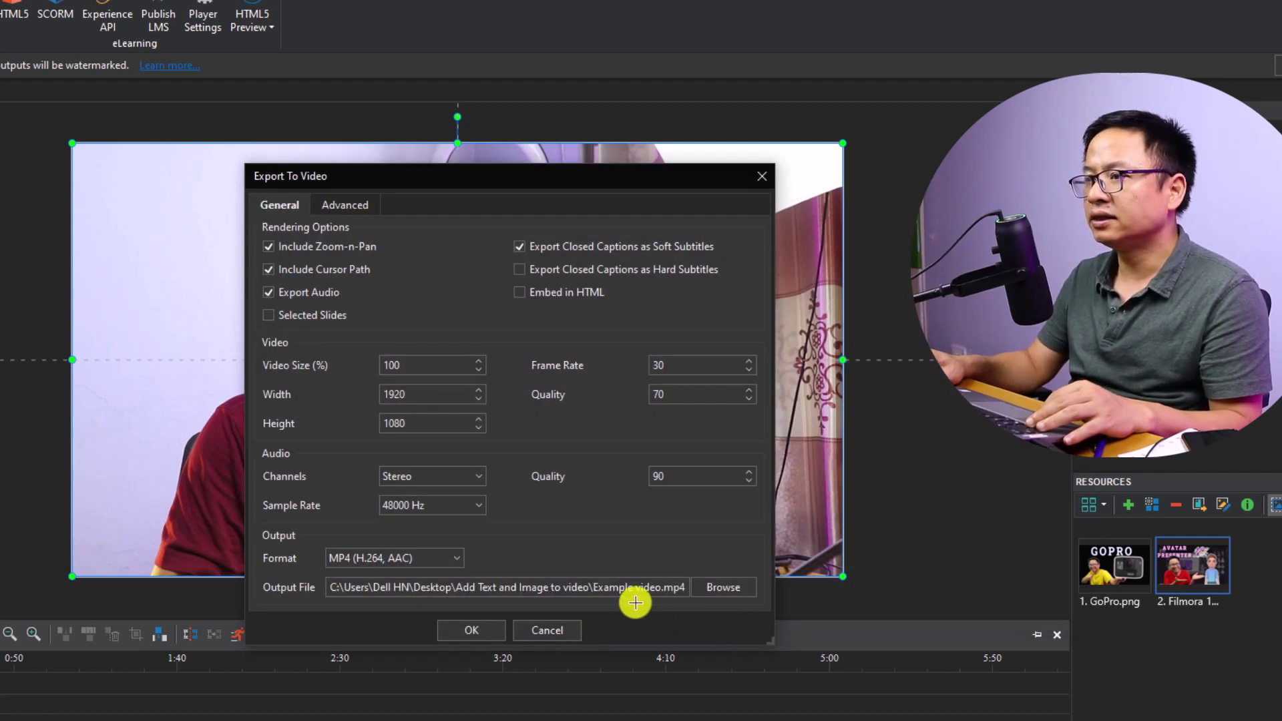
Export the slide as 1920x1080 MP4 (H.264, AAC) and dismiss the success message.
{"action": "left_click", "coordinate": [458, 555]}
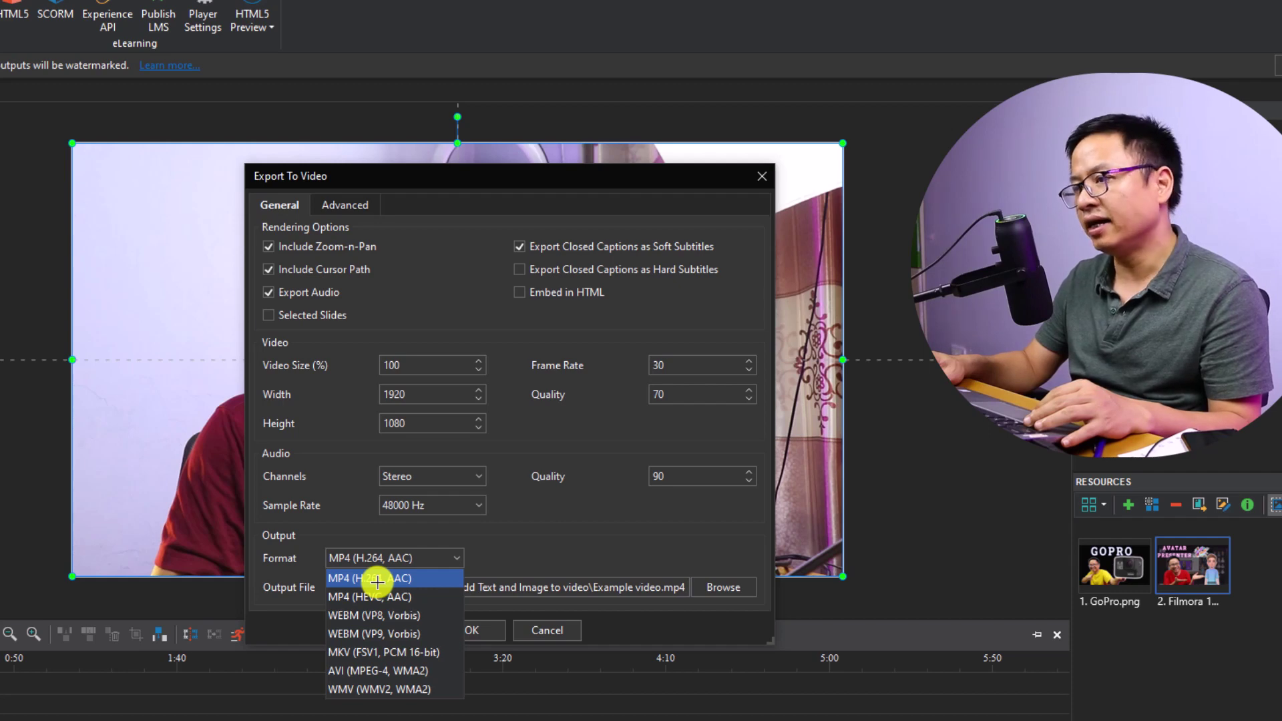
{"action": "left_click", "coordinate": [378, 579]}
{"action": "left_click", "coordinate": [478, 635]}
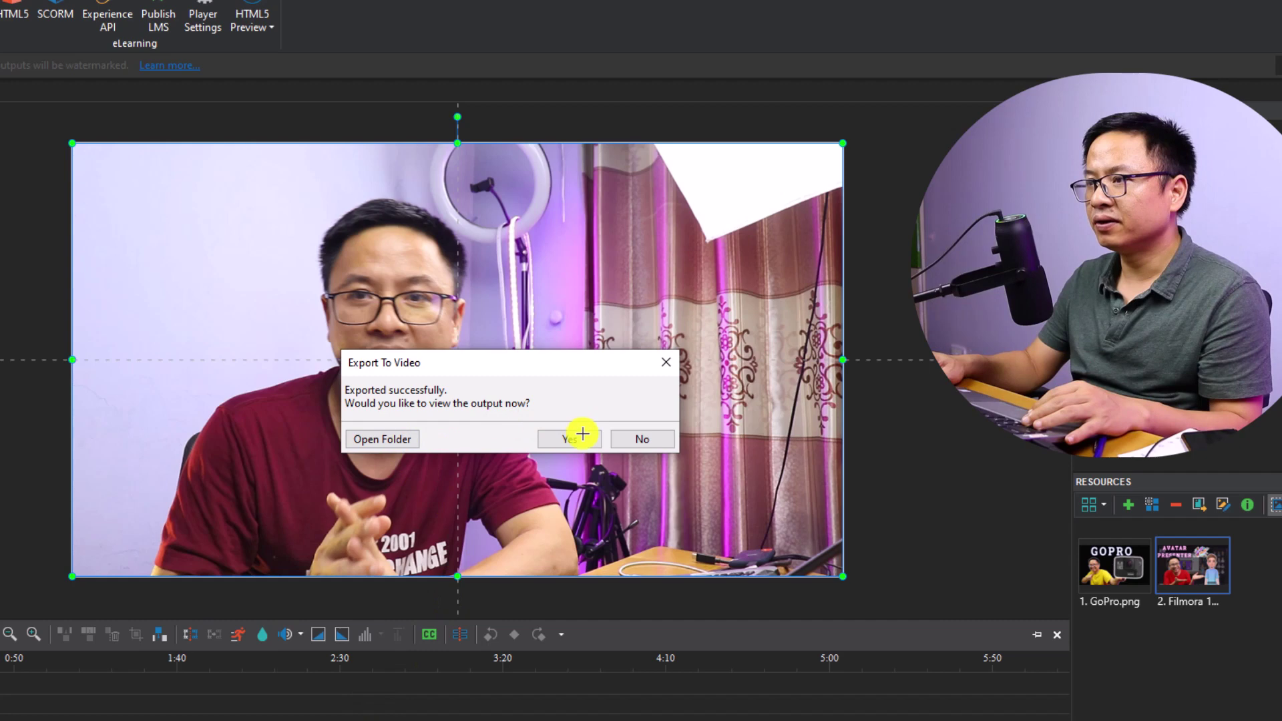
{"action": "left_click", "coordinate": [561, 437]}
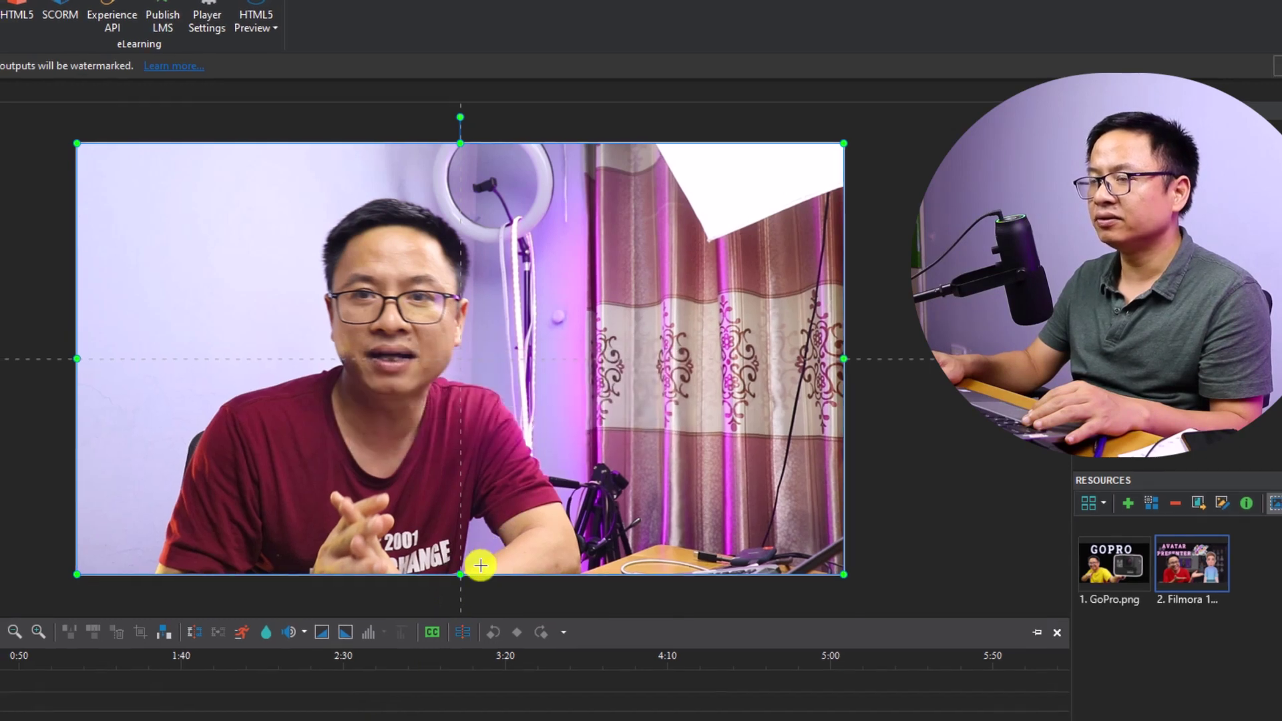